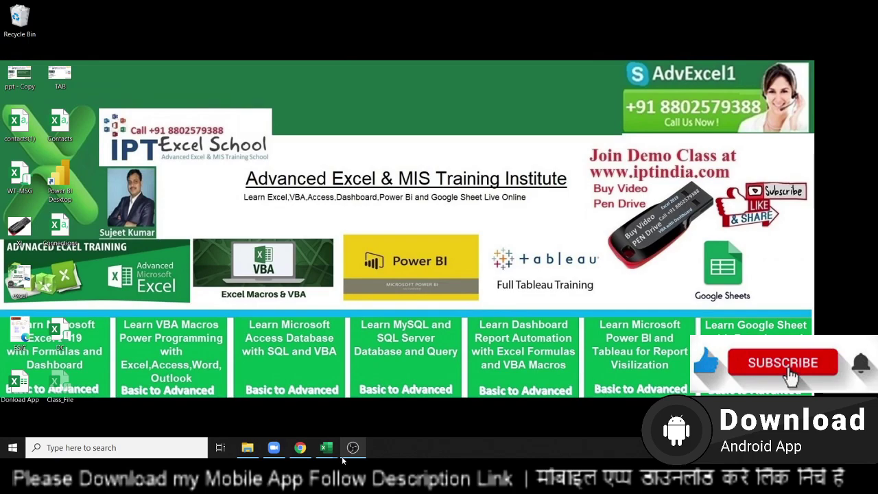
- Switch to the Excel_Test_Content_Ops_Coordinator workbook showing sheet 5's sales table and quiz
click(343, 458)
key(alt+Tab)
key(Tab)
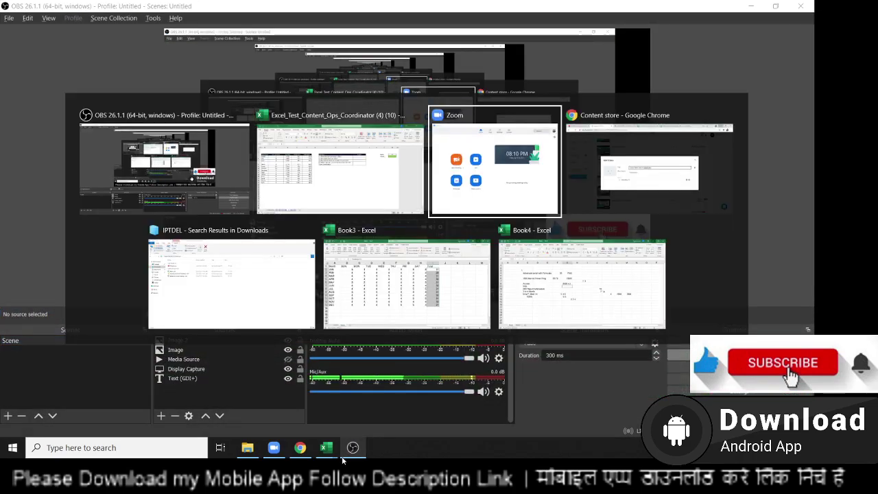
key(shift+Tab)
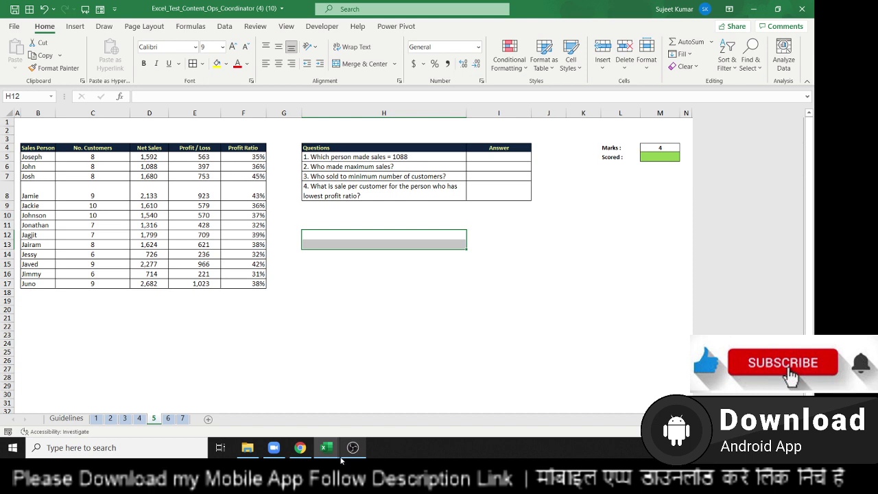
mouse_move(341, 460)
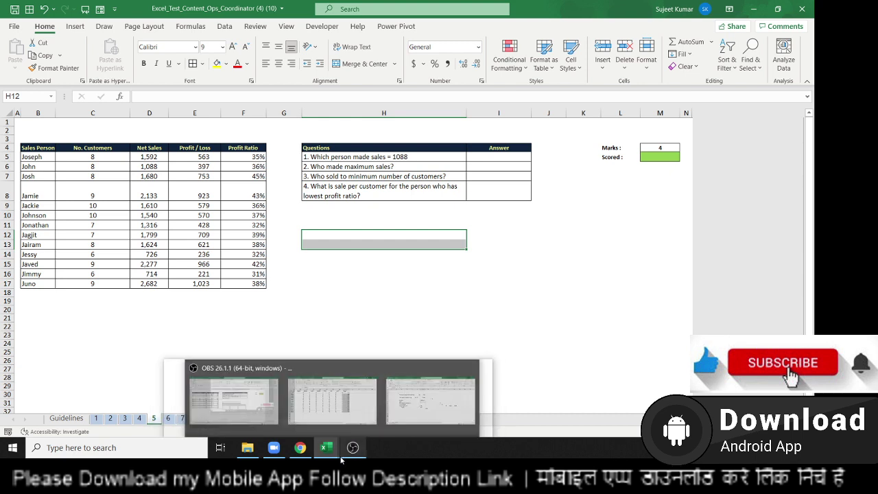
click(350, 242)
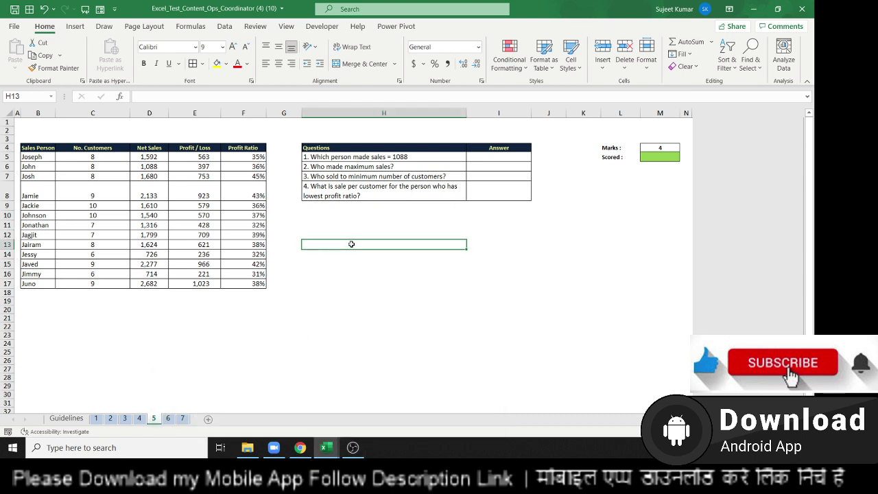
click(350, 234)
click(351, 226)
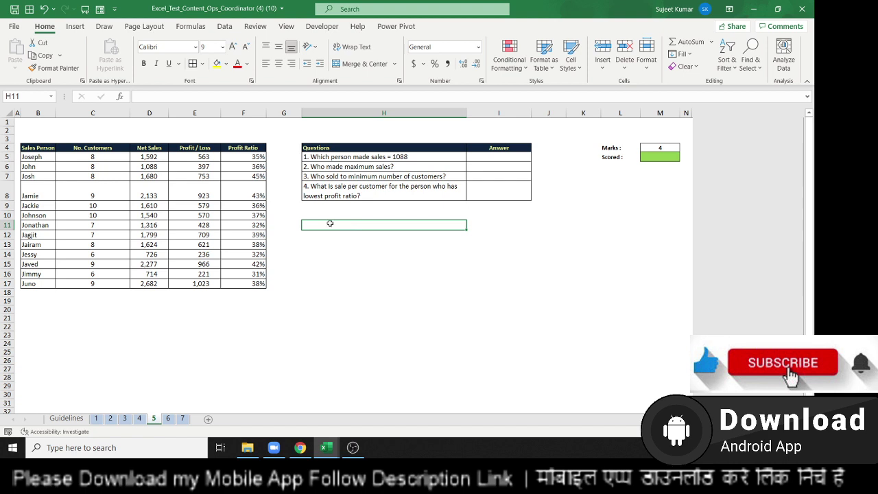
drag(39, 148, 255, 281)
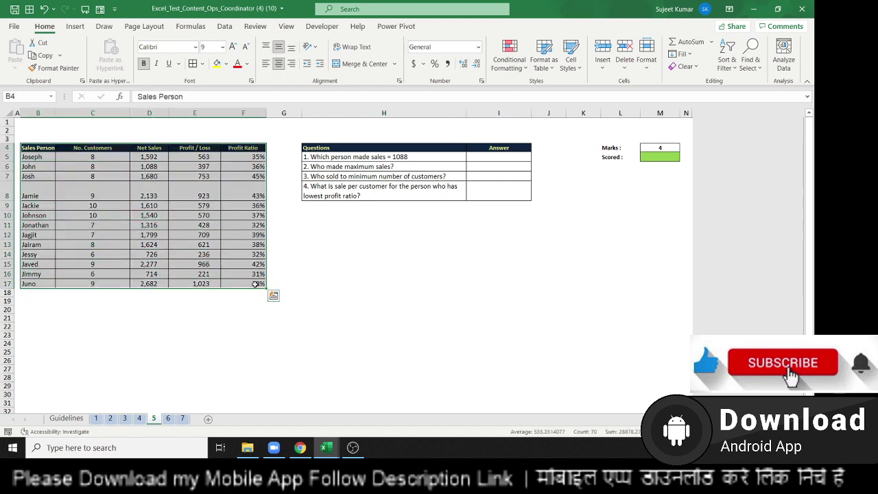
click(360, 159)
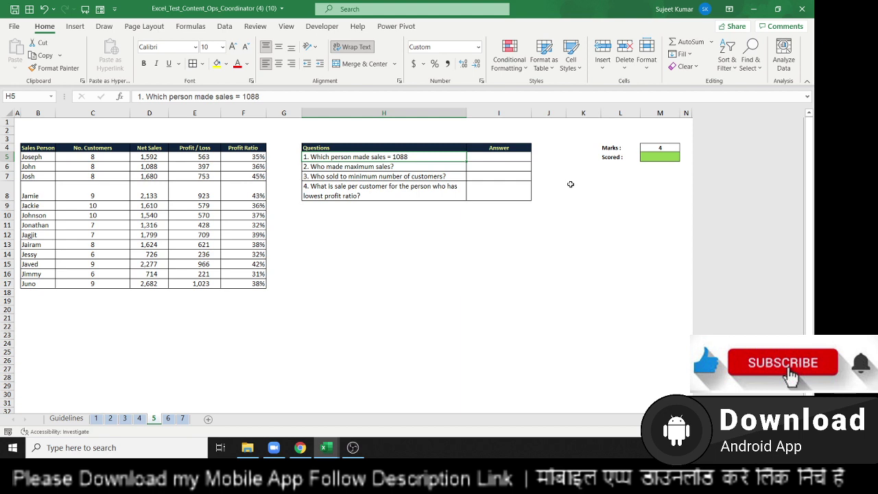
- In answer cell I5, start an XLOOKUP formula with lookup value 1088
key(Right)
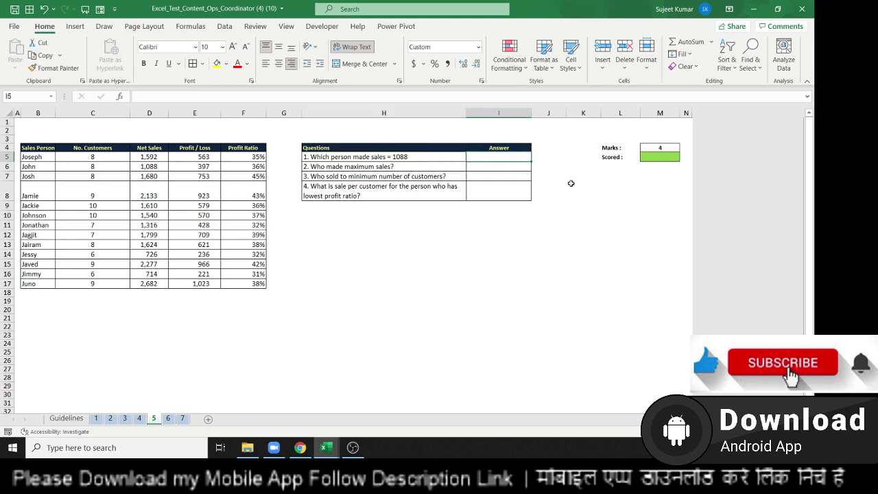
text(=)
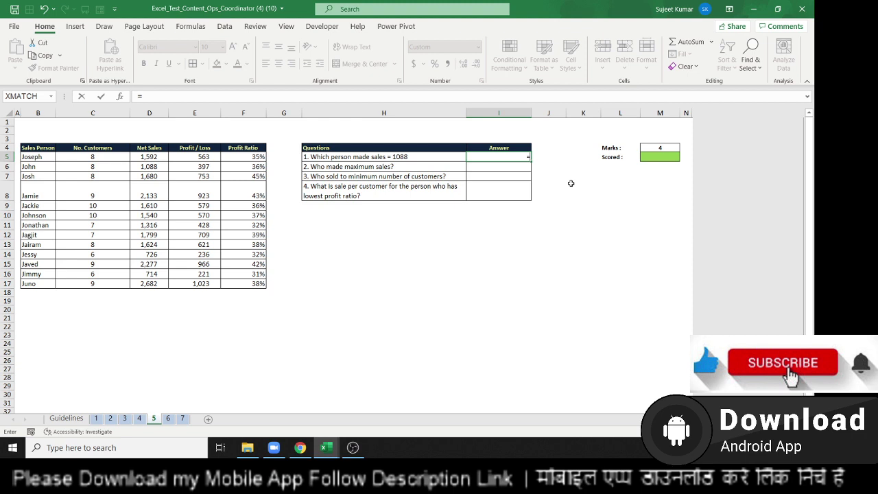
text(m)
key(BackSpace)
text(x)
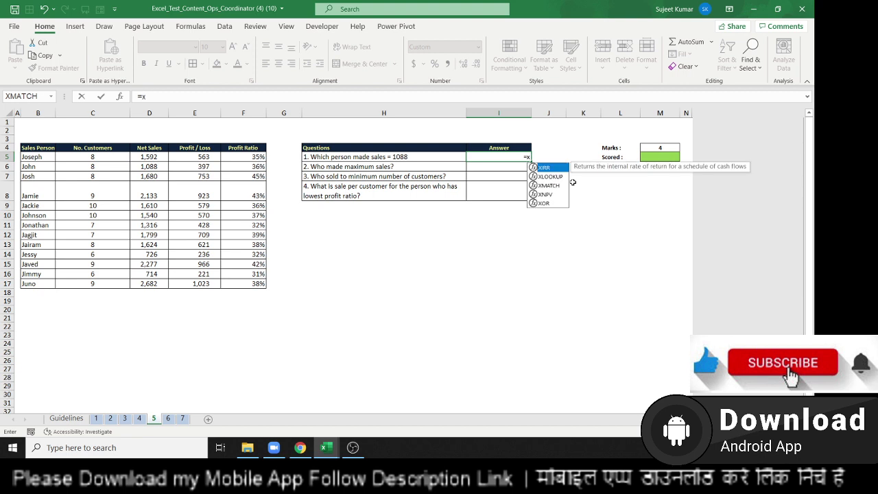
key(Down)
key(Tab)
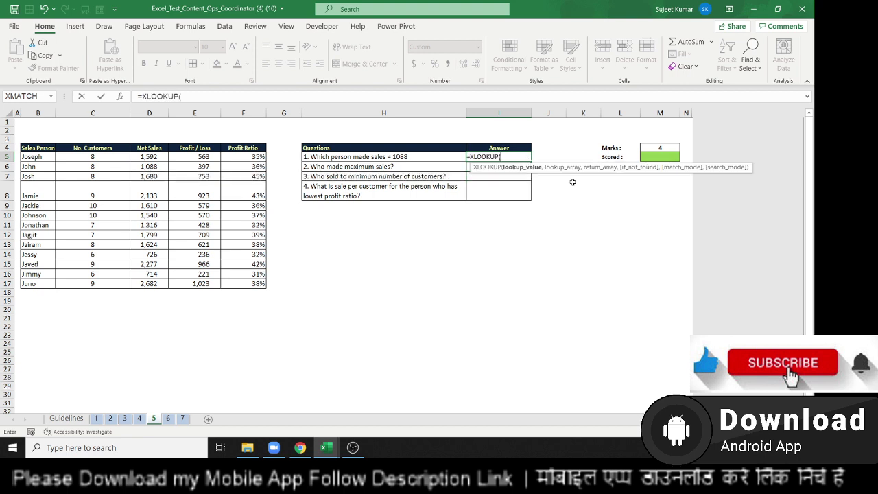
text(088)
text(,)
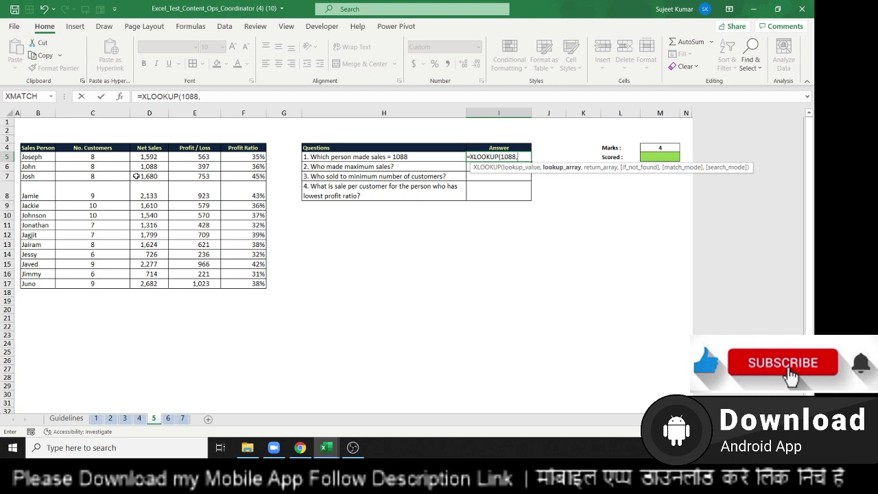
- Give XLOOKUP lookup range D4:D17 and return range B4:B17, so I5 shows John
click(170, 163)
key(Up)
key(Left)
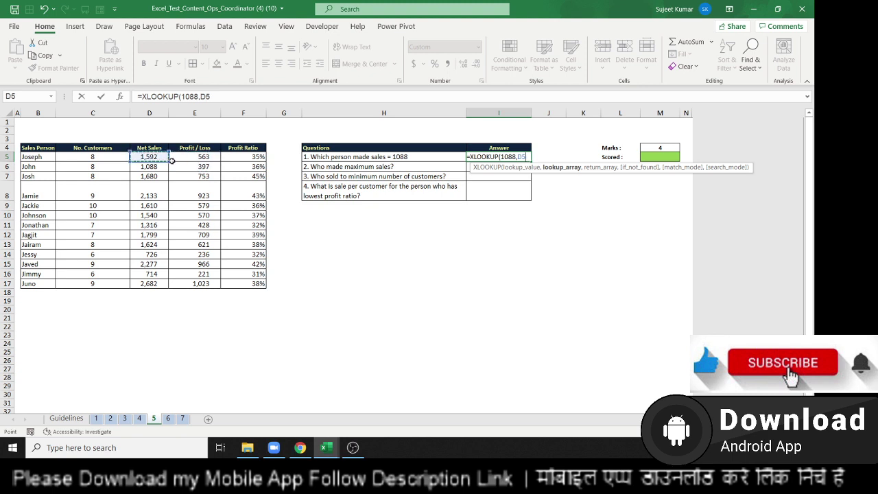
key(Up)
key(ctrl+shift+Down)
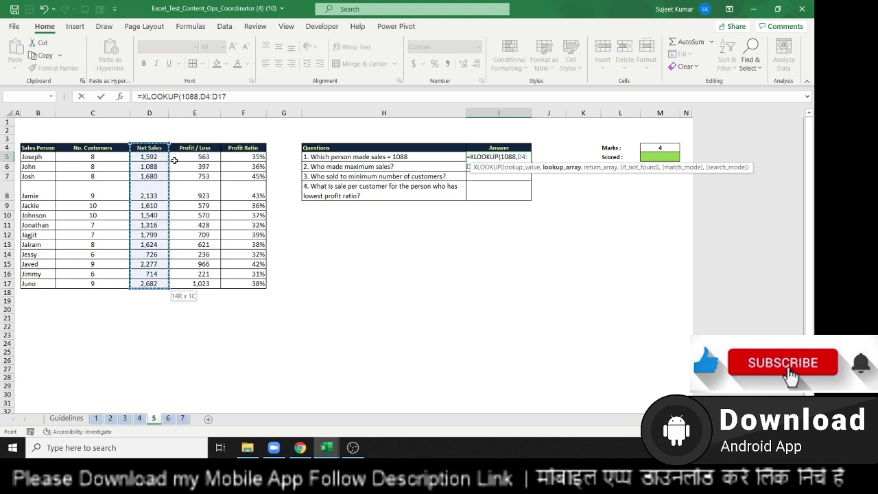
text(,)
key(Down)
key(Down)
key(Down)
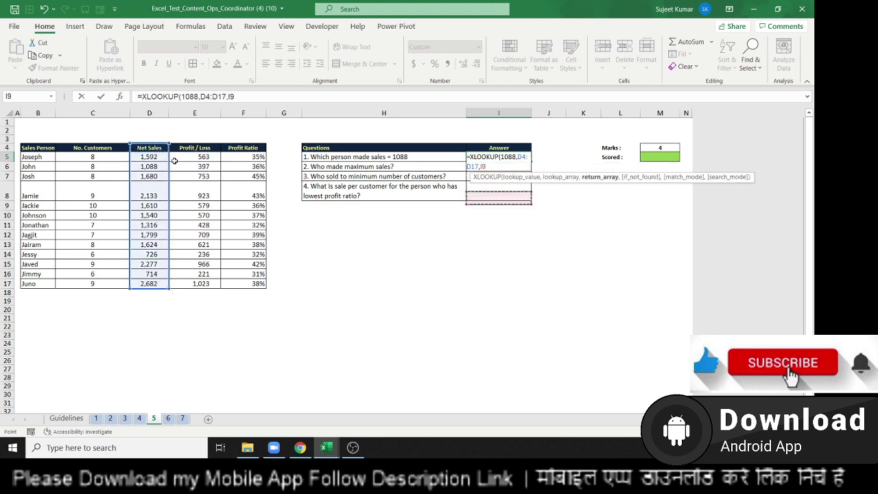
key(Down)
key(Down)
key(Down)
key(Left)
key(Left)
key(Left)
key(Left)
key(Left)
key(ctrl+Up)
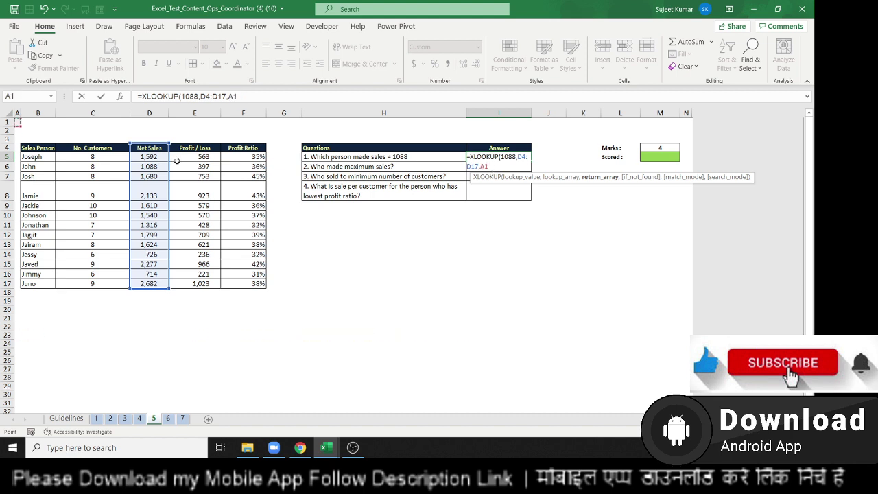
key(Down)
key(Down)
key(Down)
key(Right)
key(ctrl+shift+Down)
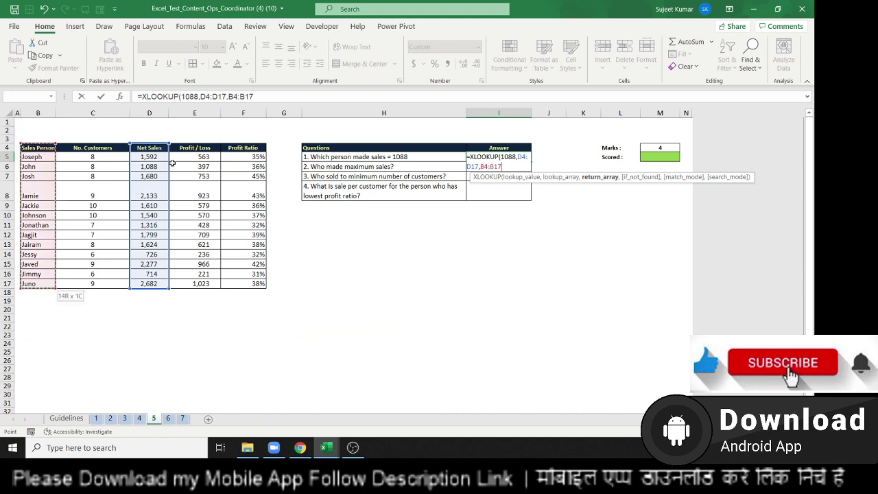
key(Return)
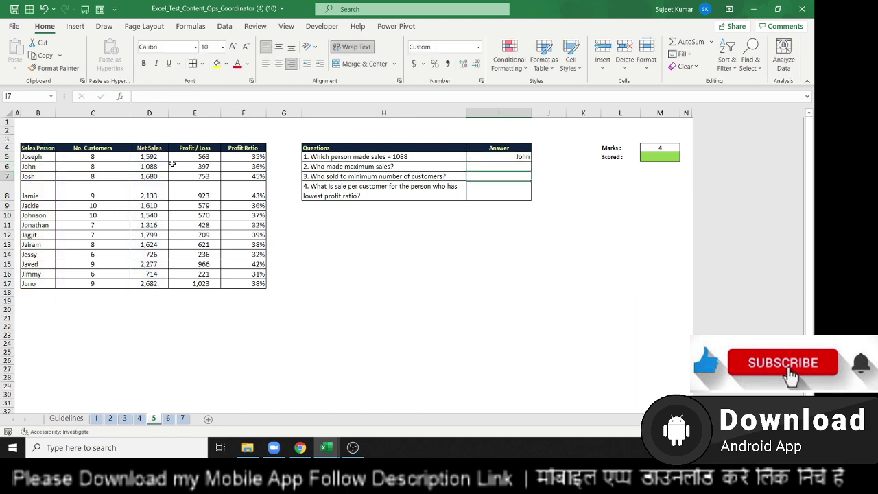
- Replace I5 with =INDEX(B4:F17,MATCH(1088,D4:D17,0),1), still returning John
key(Up)
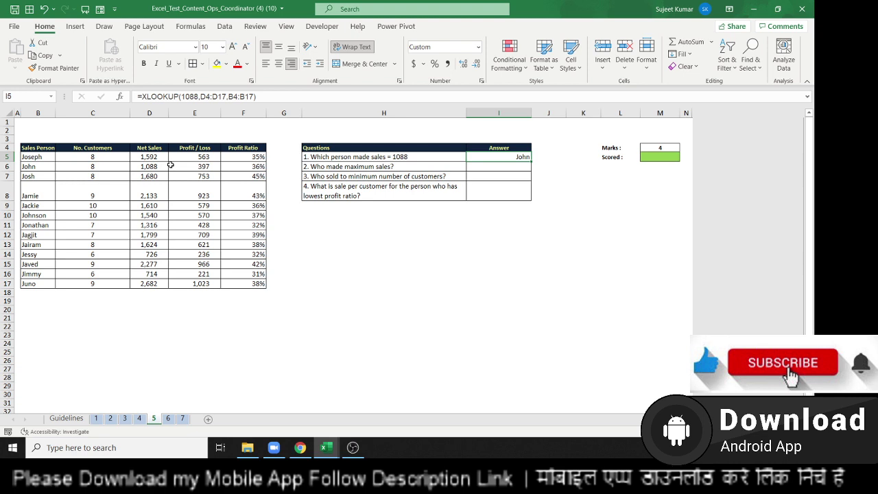
text(=i)
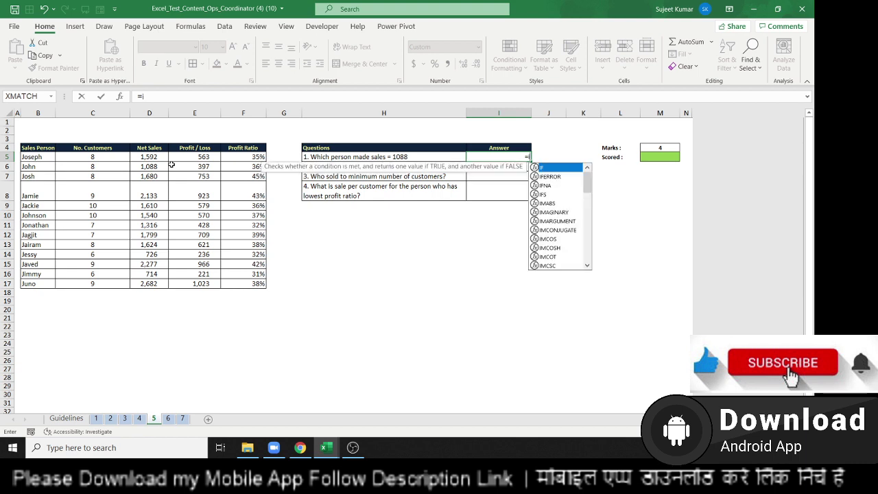
text(nd)
key(Tab)
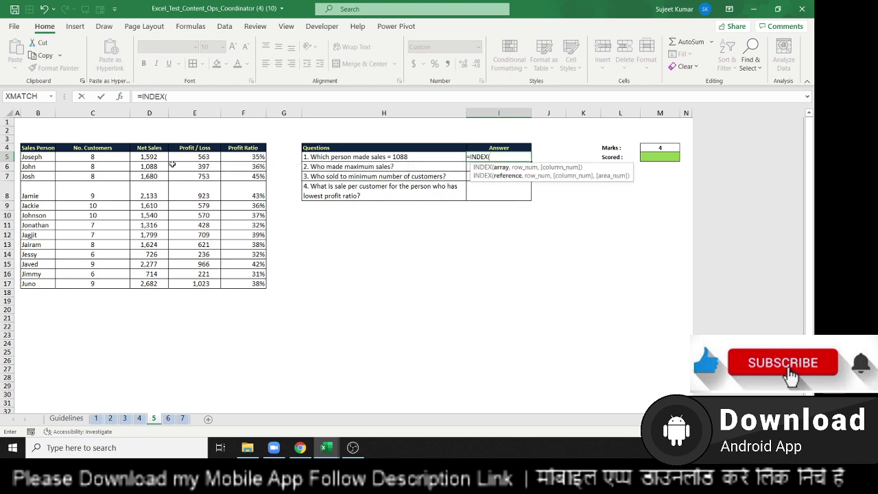
drag(34, 148, 249, 283)
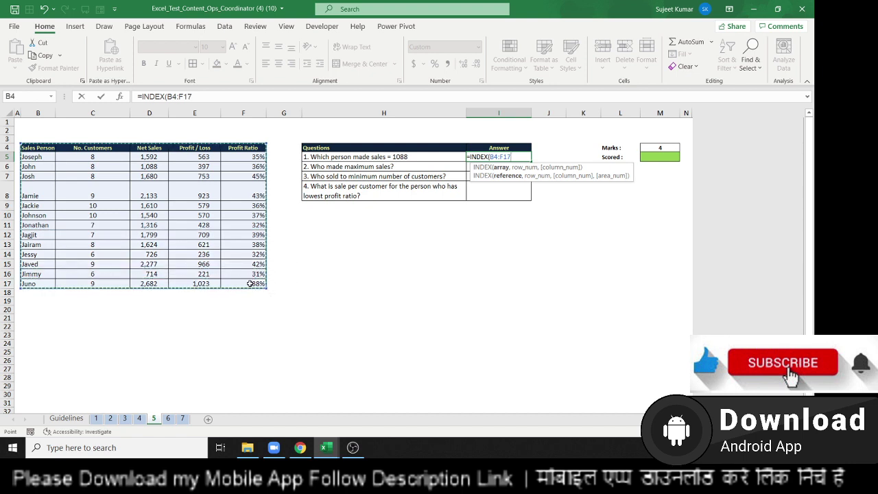
text(,ma)
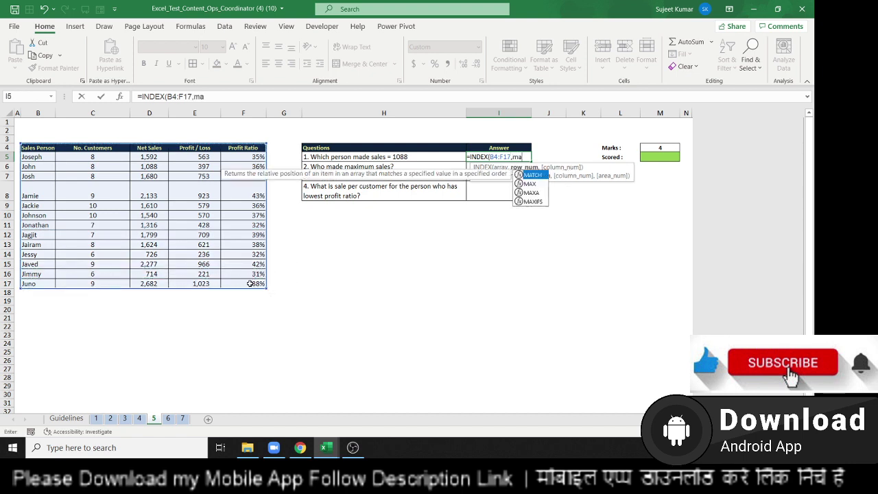
text(t)
key(Tab)
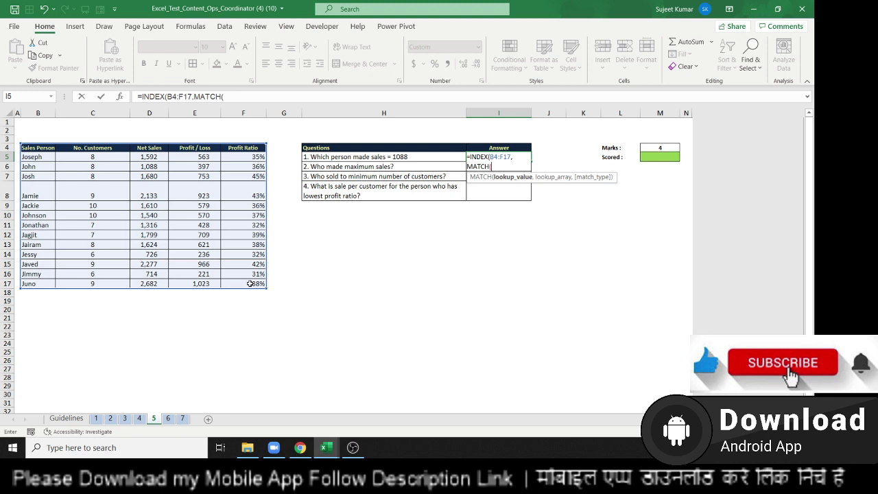
text(1088)
text(,)
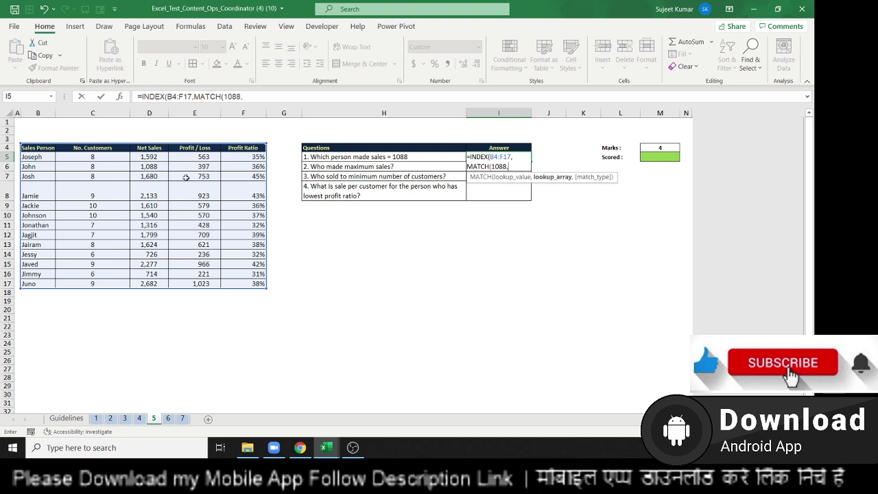
drag(146, 147, 144, 284)
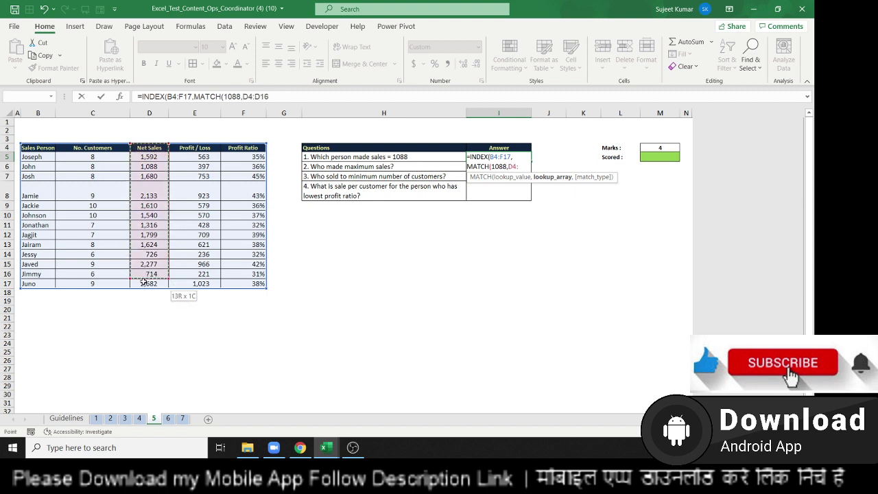
text(,0)
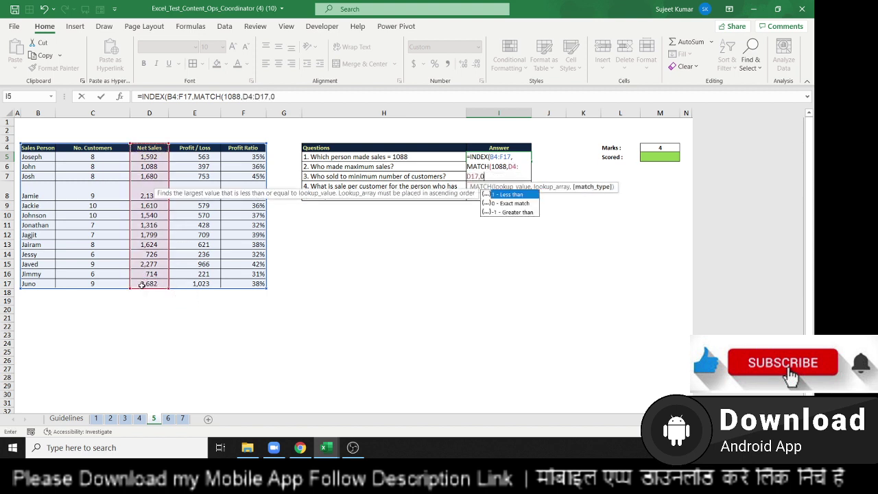
text(),1)
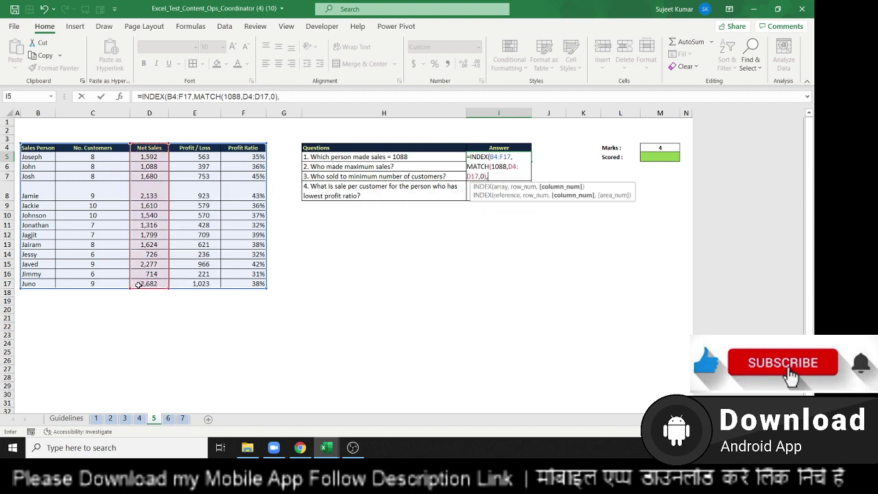
text())
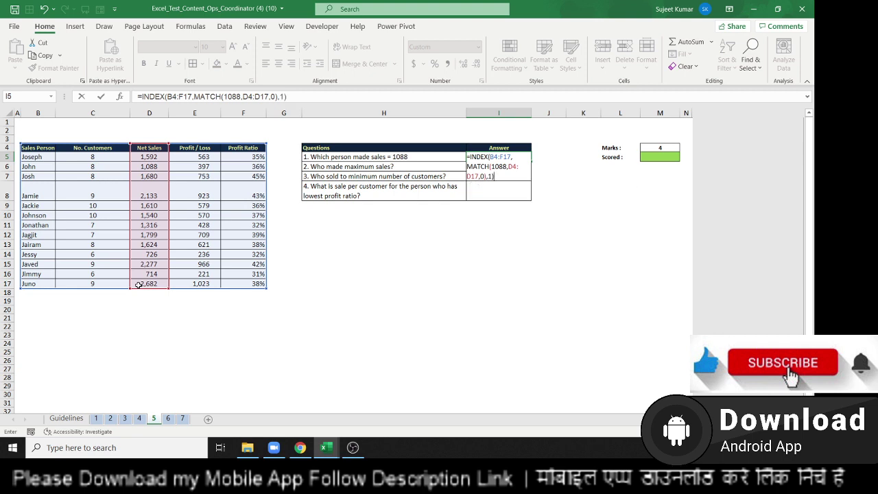
key(ctrl+Return)
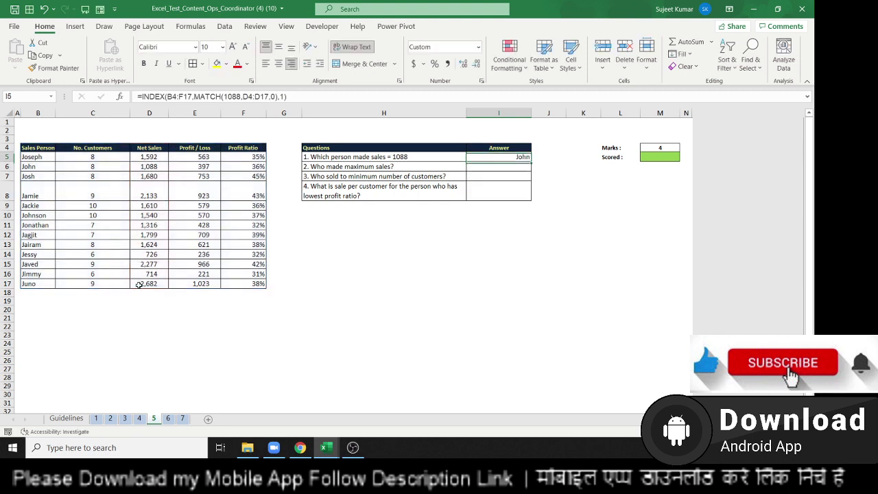
- Copy question 1's INDEX/MATCH formula into the question 2 answer cell I6
double_click(479, 156)
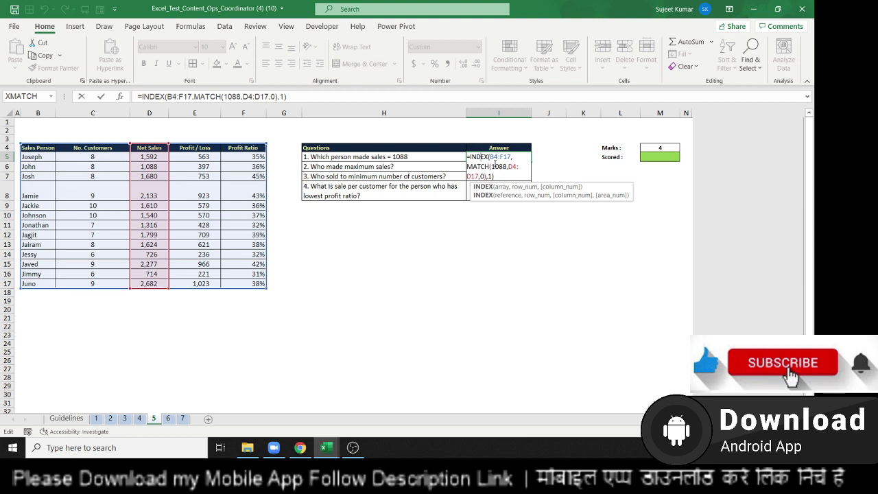
key(Escape)
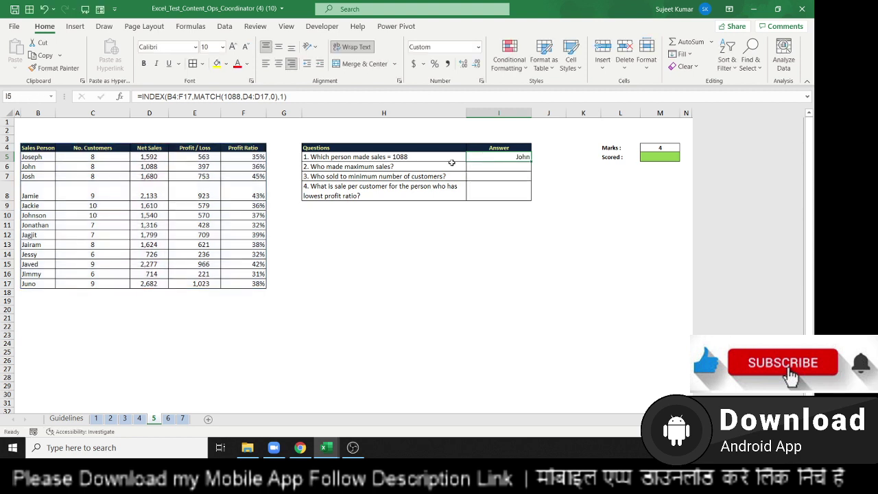
click(416, 165)
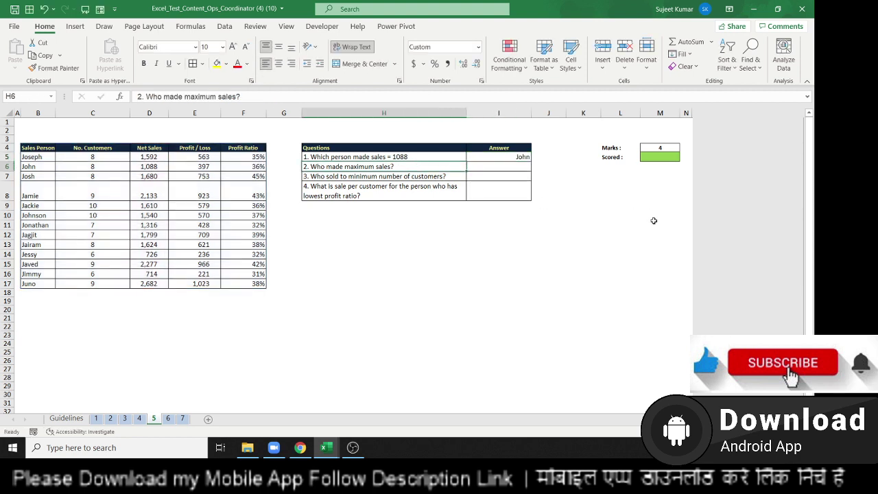
key(Up)
key(Right)
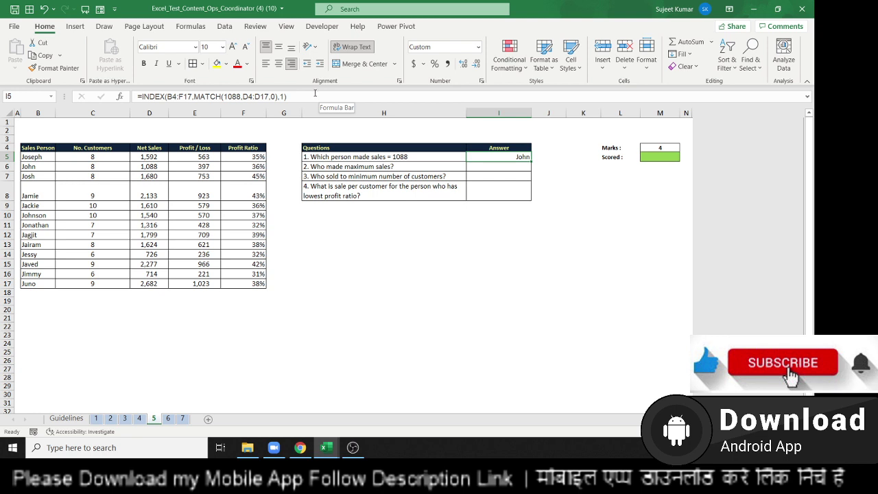
click(315, 94)
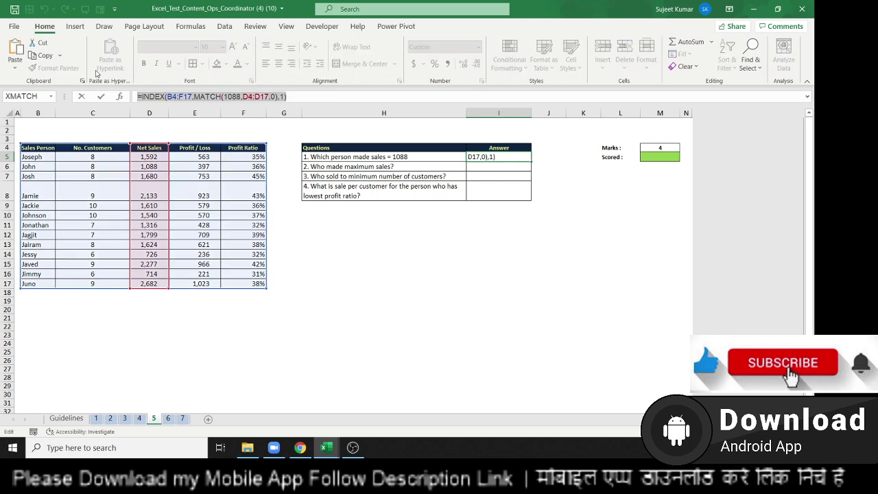
key(Return)
key(ctrl+v)
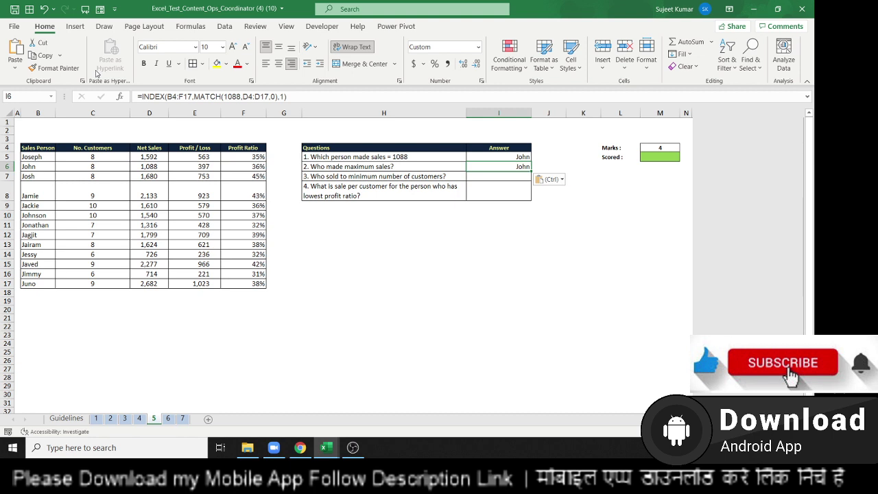
- Replace 1088 with MAX(D4:D17) in I6's formula so it shows Juno
key(F2)
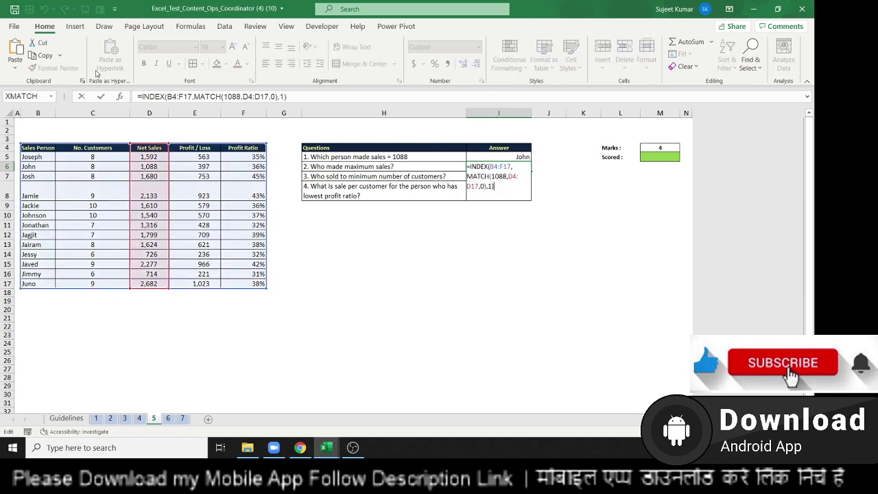
key(Left)
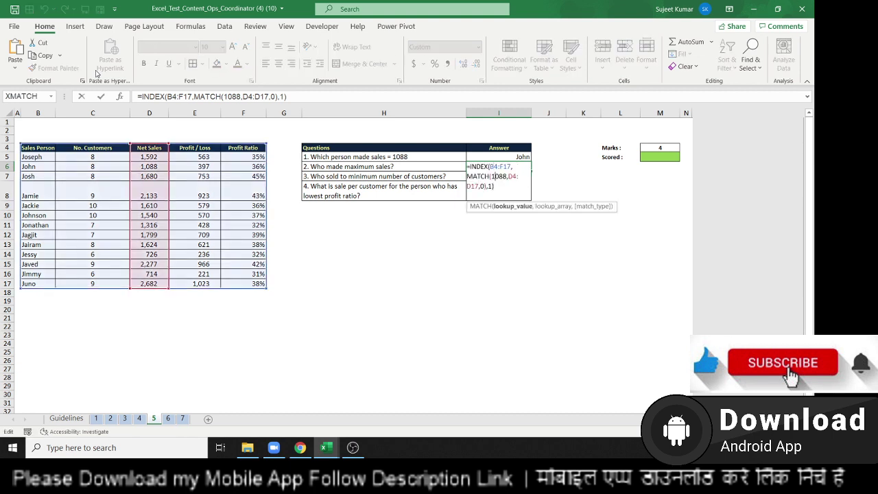
key(Right)
key(Up)
key(shift+Right)
key(shift+Right)
key(shift+Right)
key(shift+Right)
text(max)
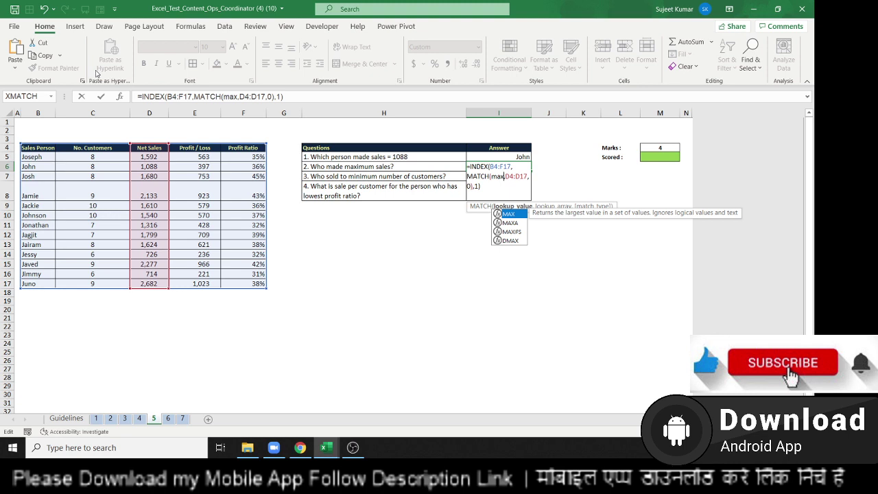
key(Tab)
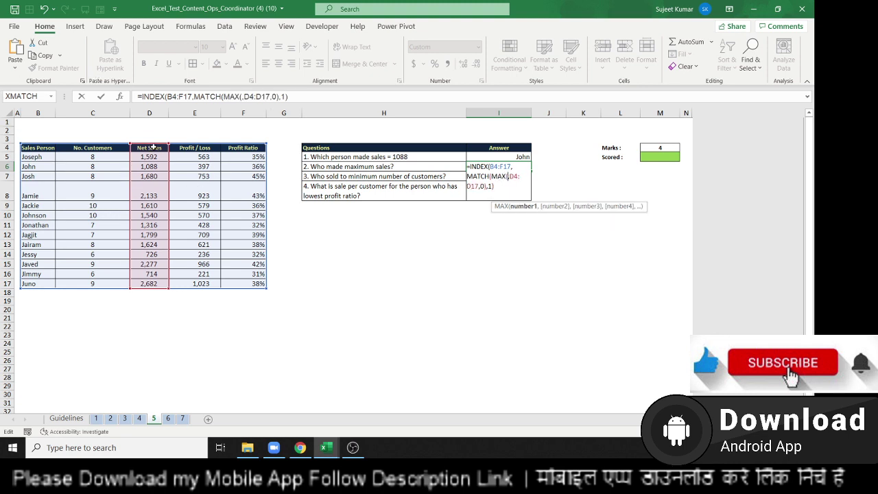
mouse_move(151, 147)
mouse_down()
mouse_move(137, 272)
mouse_move(146, 285)
mouse_up()
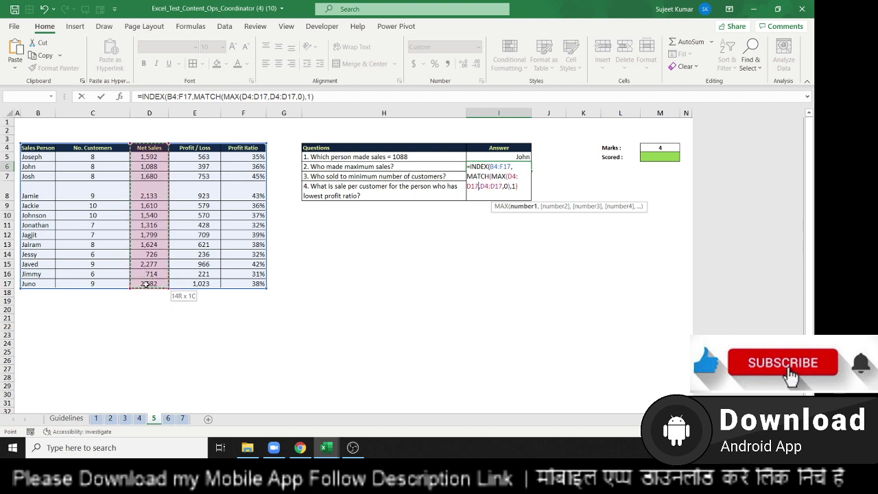
text())
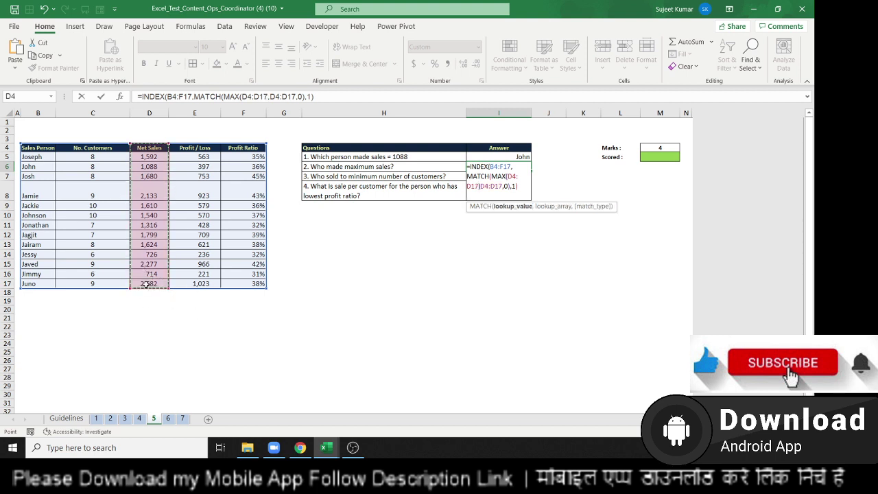
key(Return)
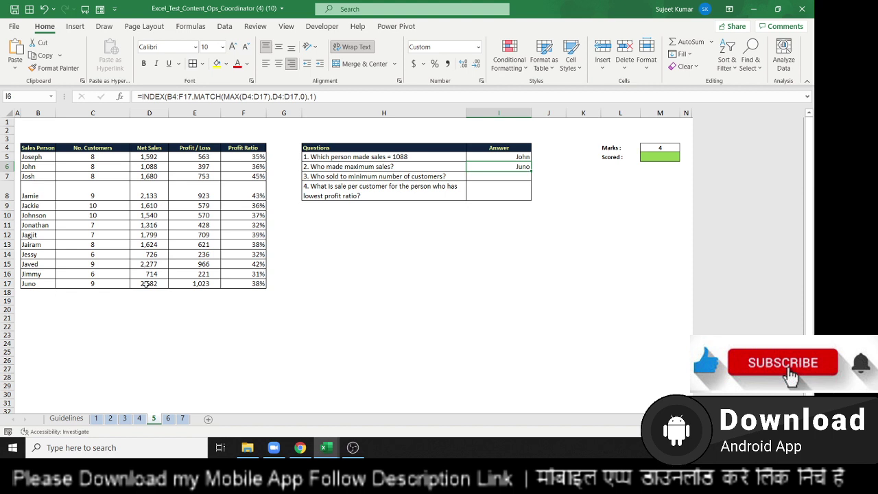
- In I7, start =INDEX(B4:F17,MATCH( for question 3
key(Down)
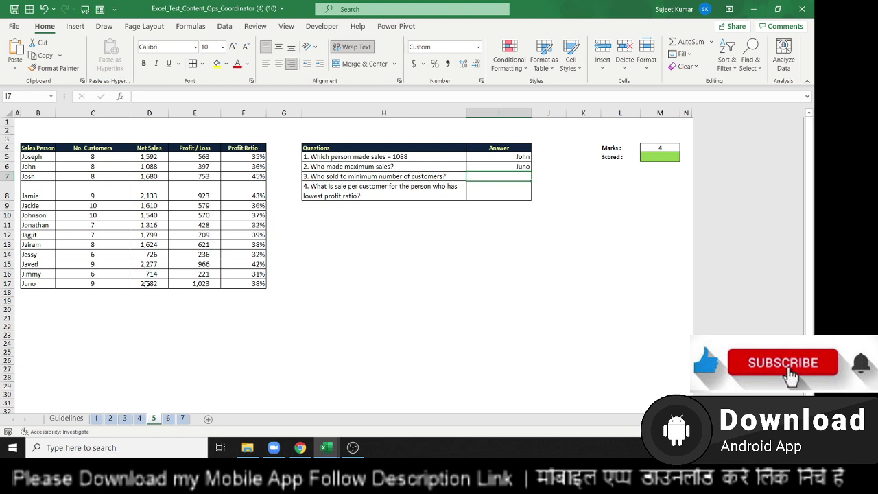
key(Up)
key(Down)
text(=i)
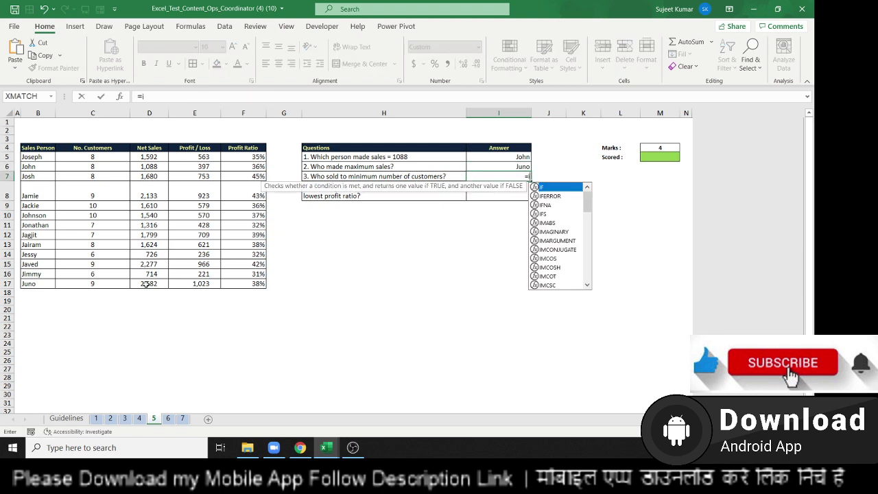
text(nd)
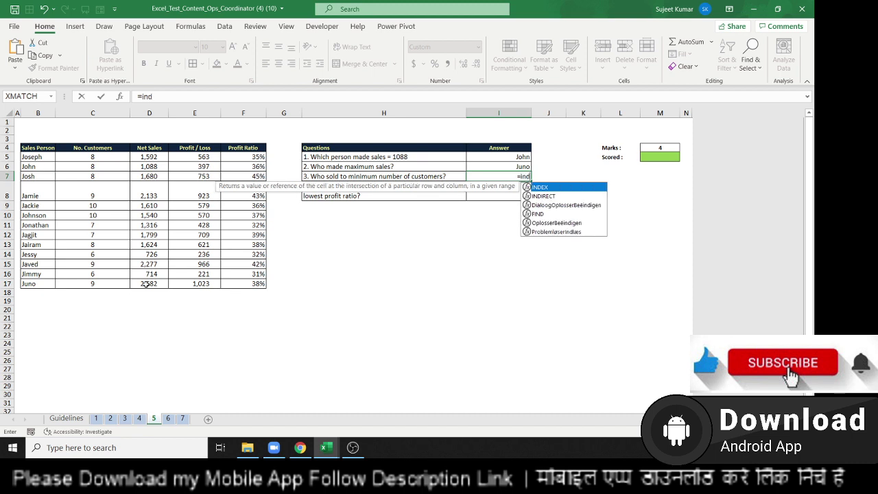
key(Tab)
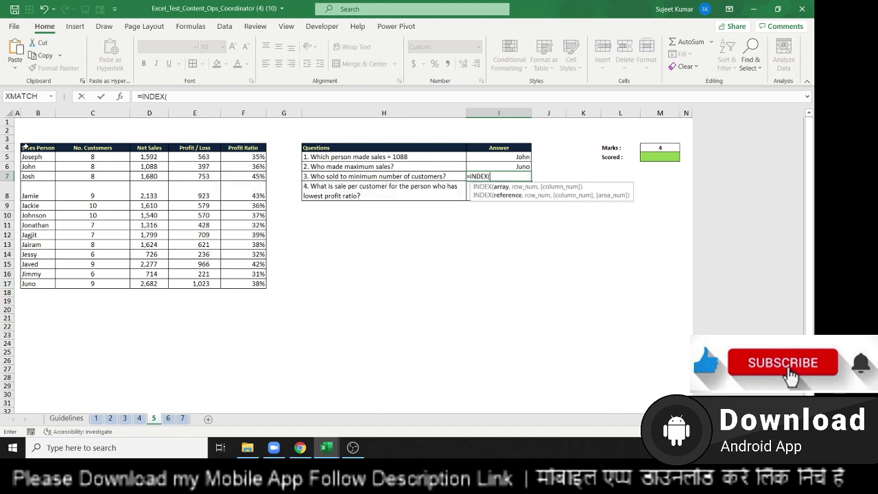
drag(25, 147, 239, 287)
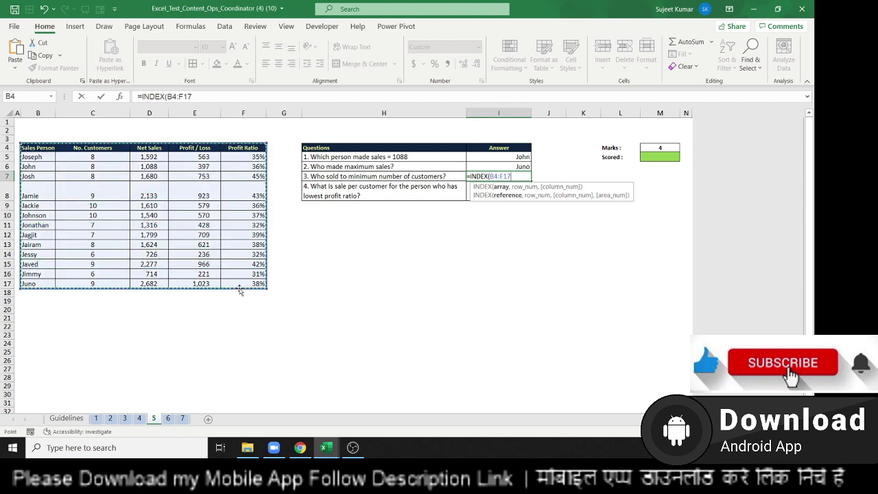
text(,)
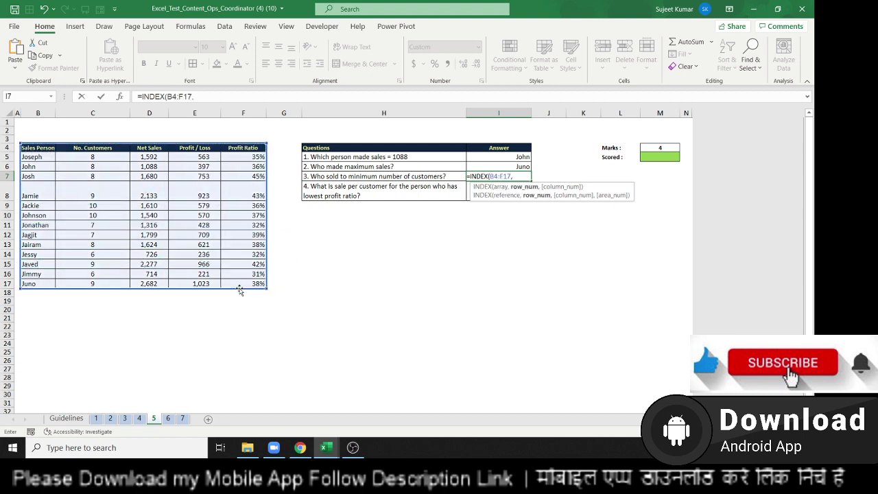
text(mst)
key(BackSpace)
key(BackSpace)
key(Tab)
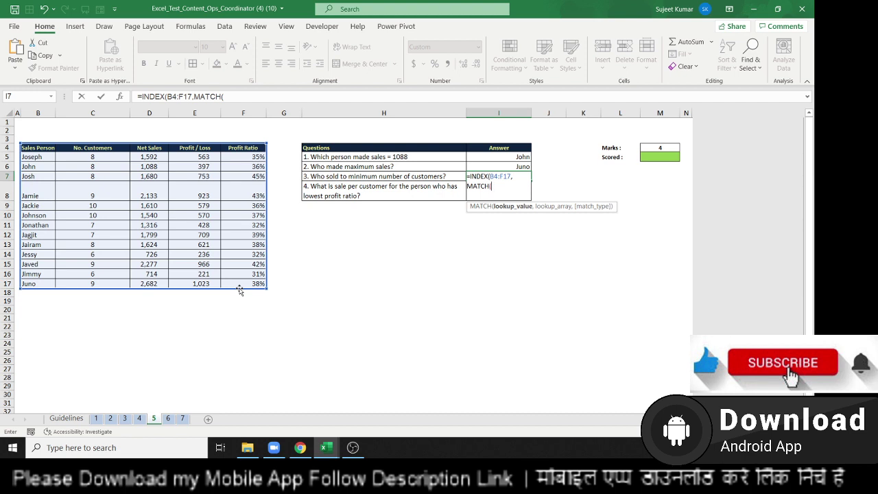
- Complete the match on MIN(C4:C17) within C4:C17, exact, column 1, so I7 shows Jessy
text(min)
key(Tab)
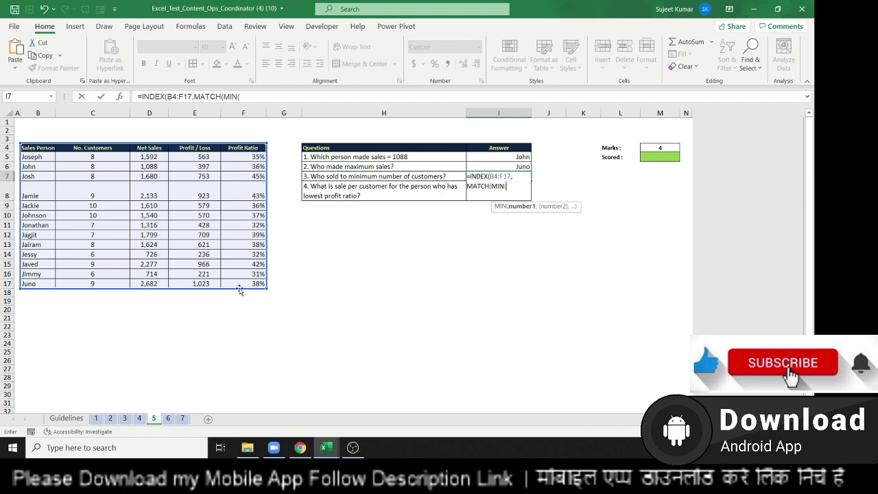
click(107, 154)
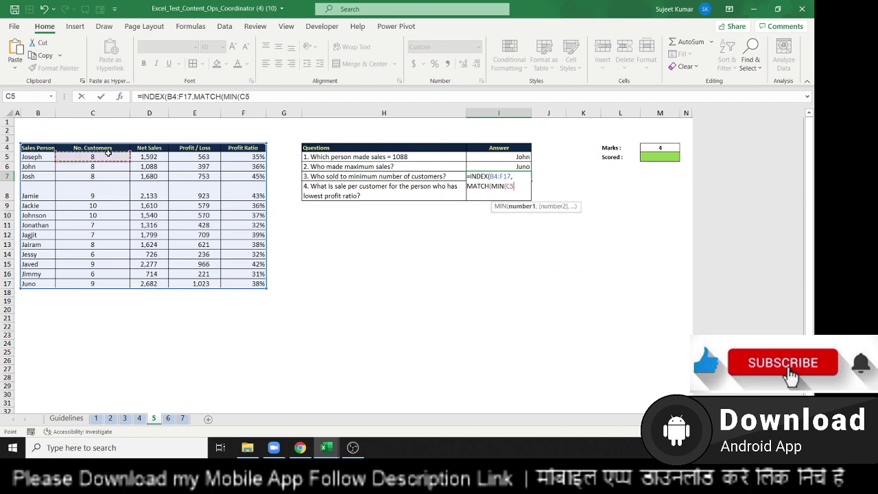
drag(96, 147, 93, 285)
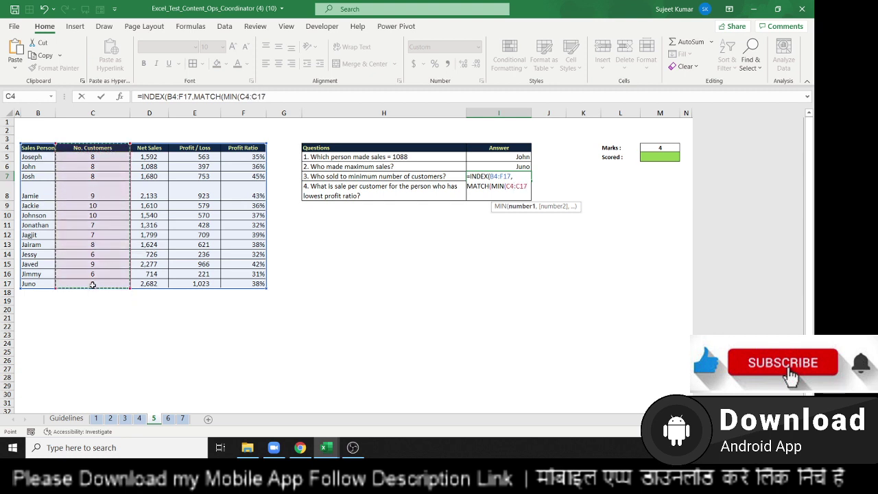
text())
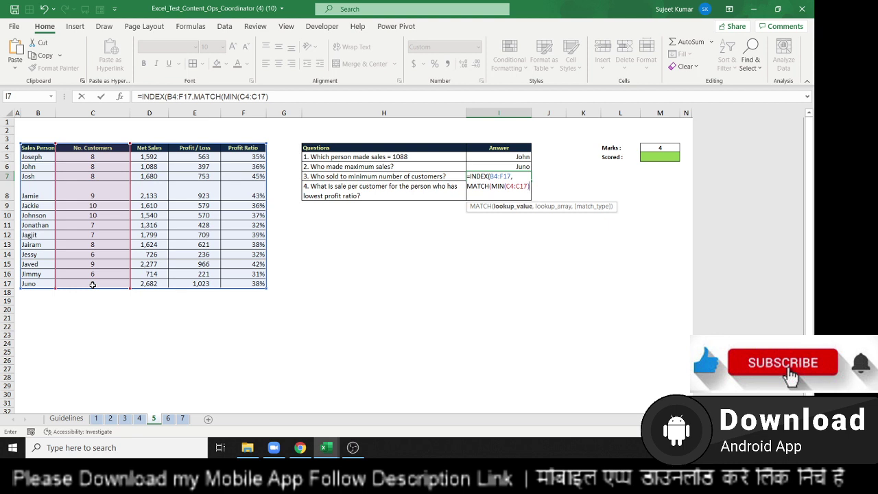
text(,)
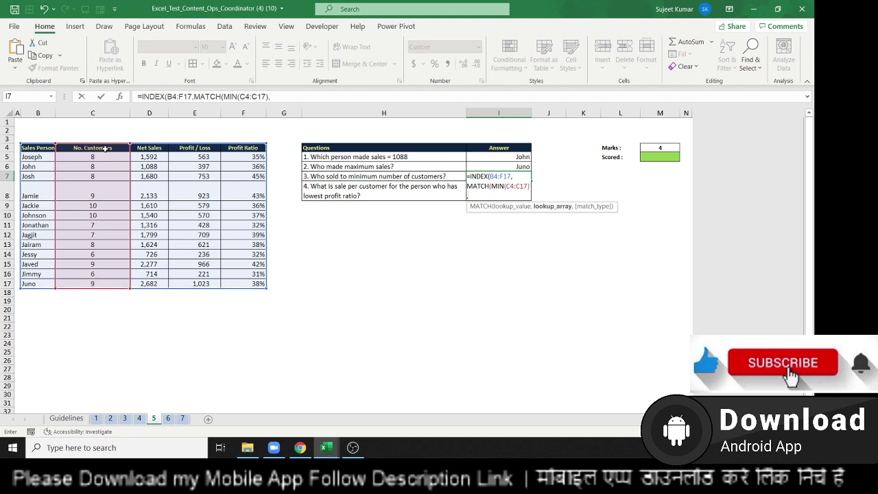
click(105, 147)
drag(104, 148, 100, 289)
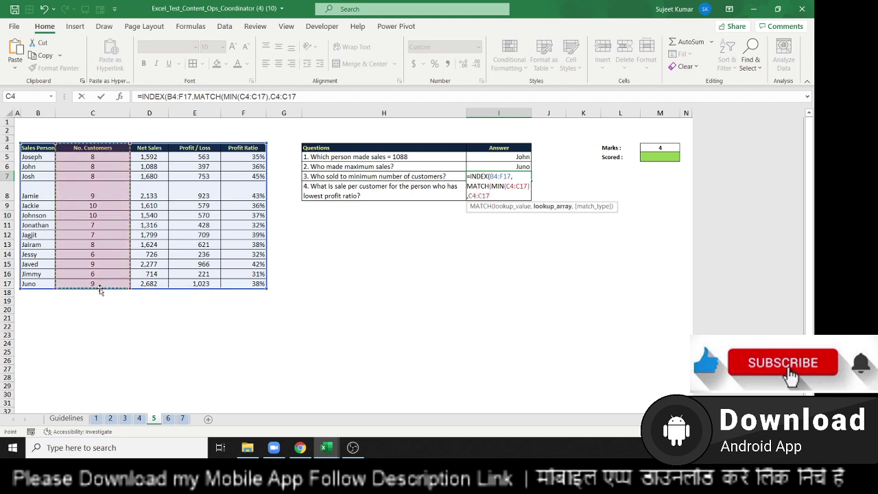
text(,0))
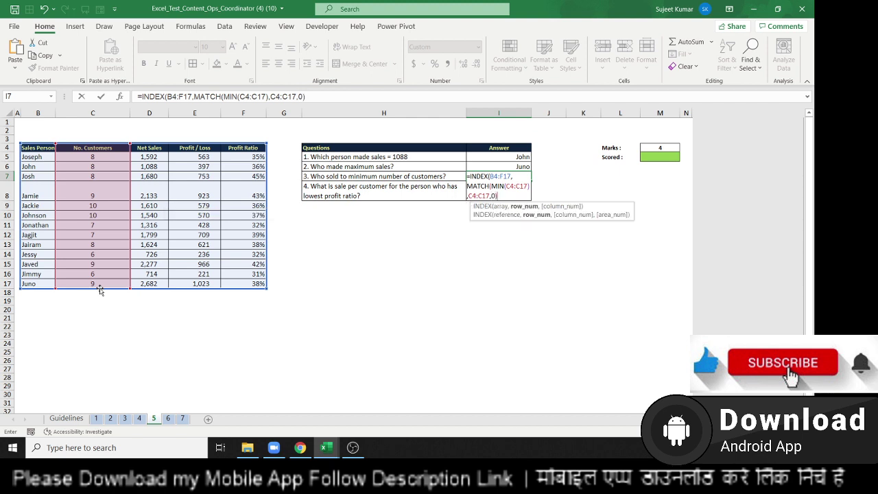
text(,)
text())
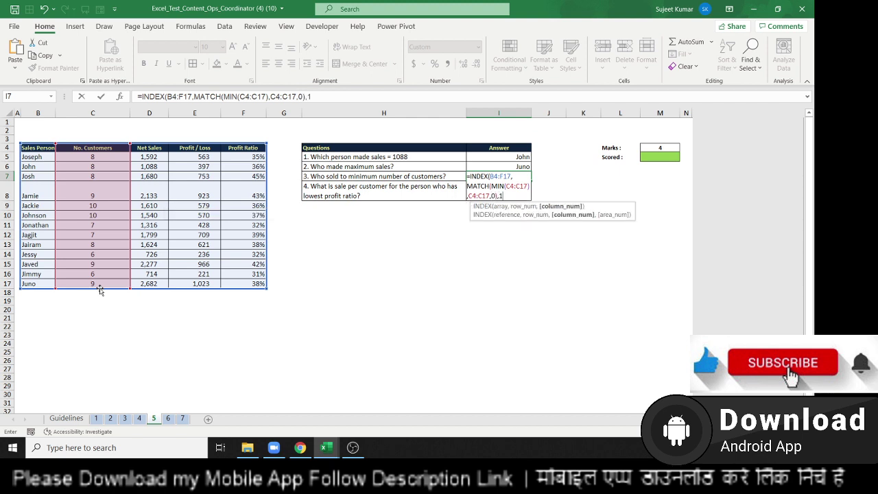
key(Return)
key(Return)
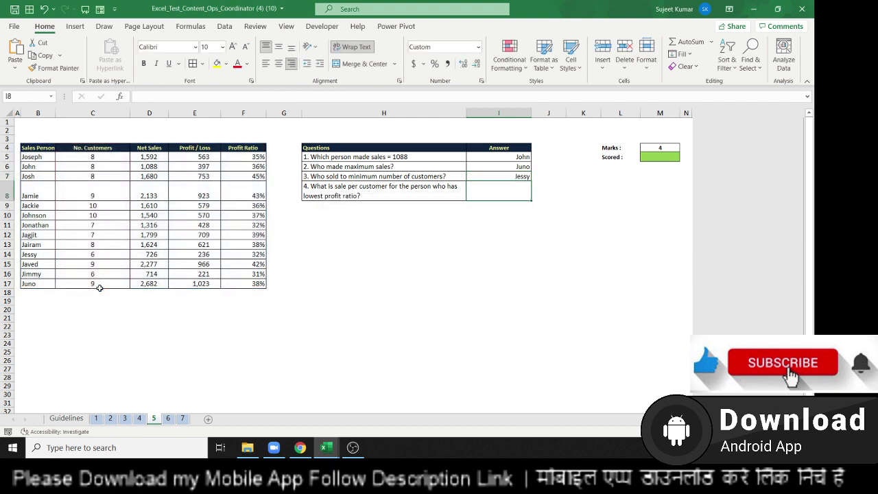
key(Up)
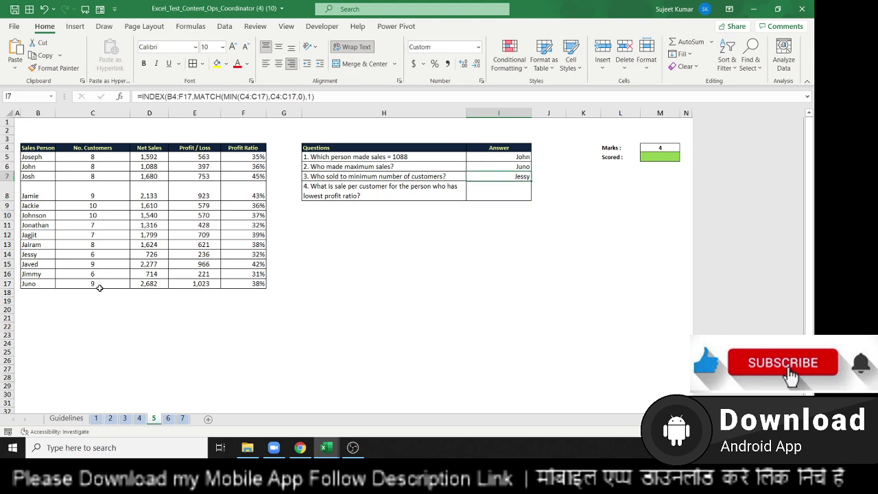
click(99, 288)
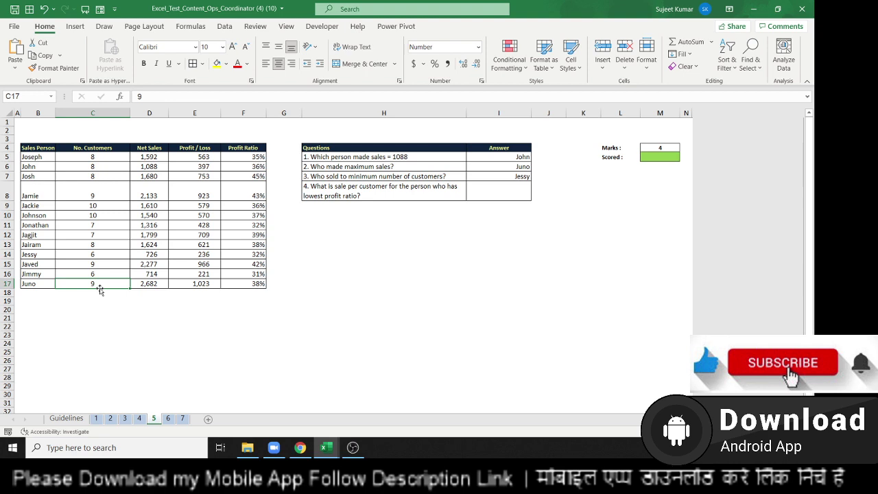
key(Up)
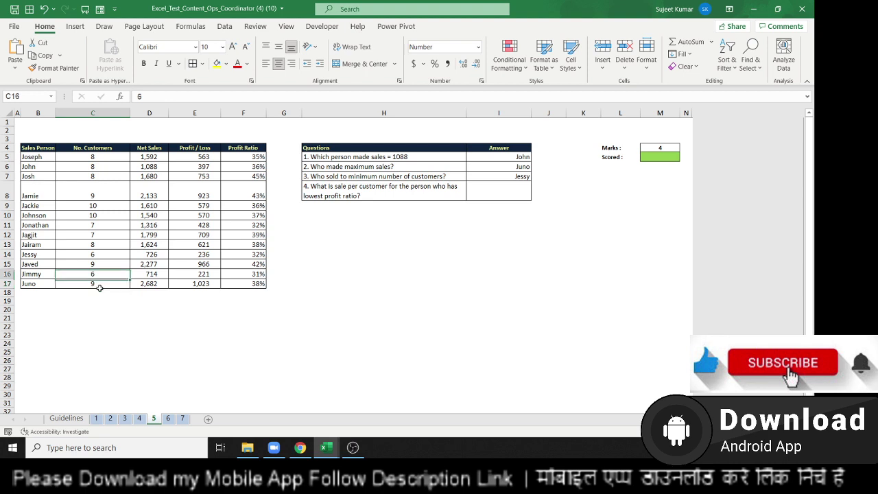
key(Up)
key(Up)
key(Up)
key(Up)
key(Up)
key(Up)
key(Up)
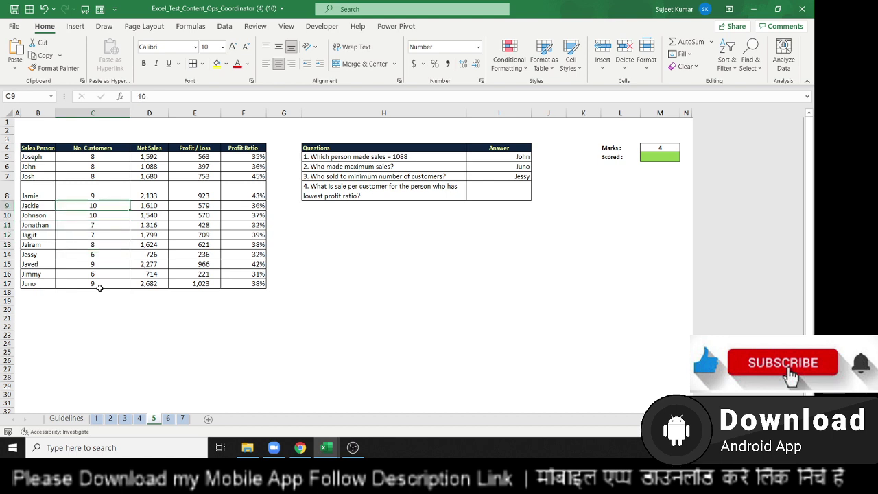
key(Up)
key(Up)
key(Up)
key(Right)
key(Right)
key(Right)
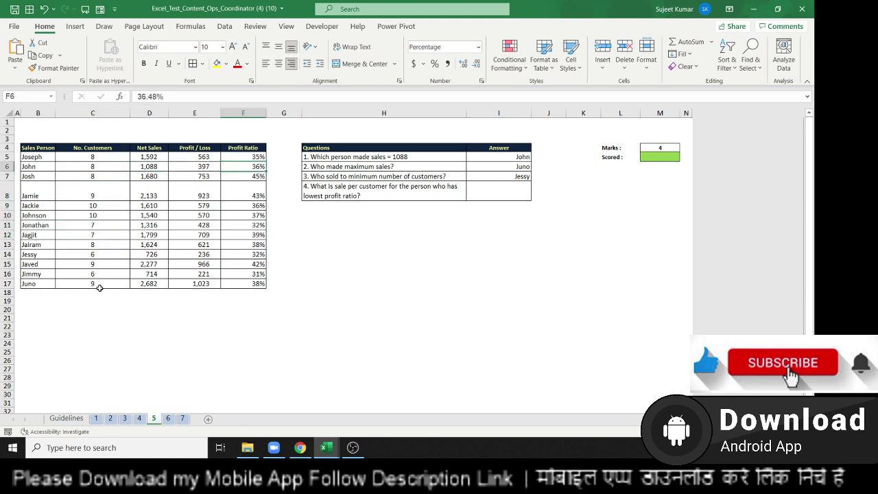
key(Right)
key(Right)
key(Right)
key(Down)
key(Down)
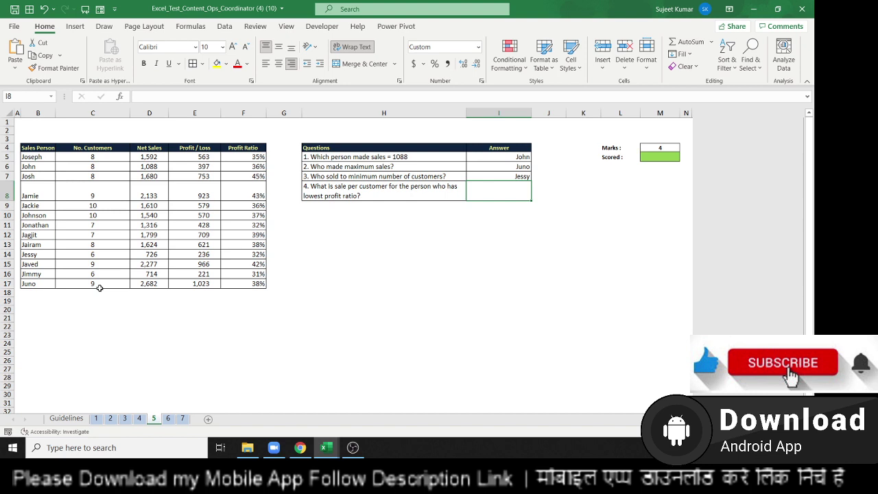
key(Left)
key(Left)
key(Left)
key(Left)
key(Left)
key(Down)
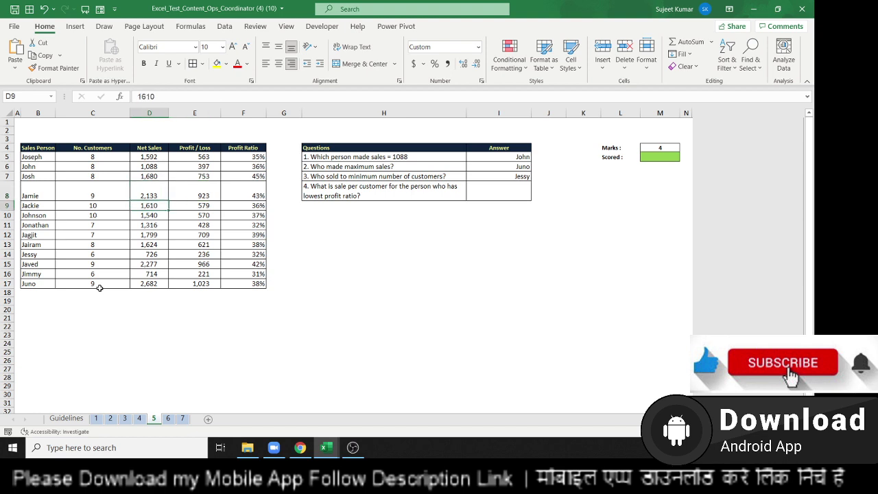
key(Down)
key(Down)
key(Down)
key(Down)
key(Down)
key(Down)
key(Down)
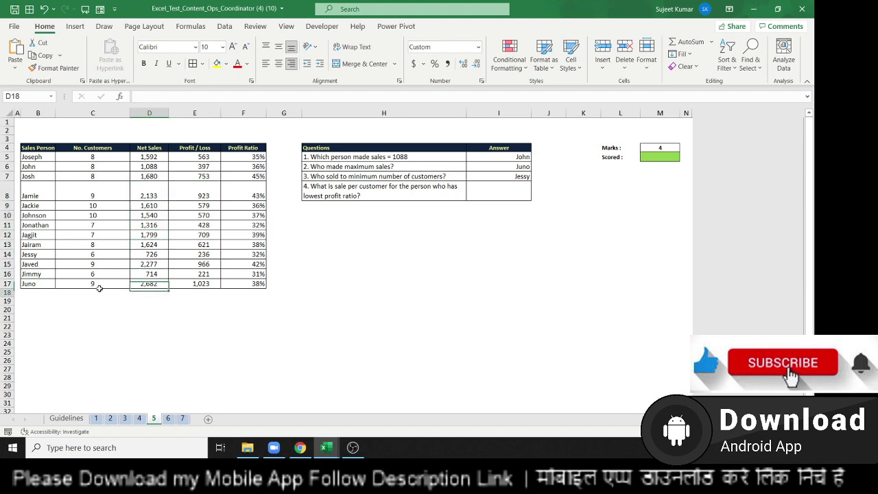
key(Up)
key(Right)
key(Right)
key(Up)
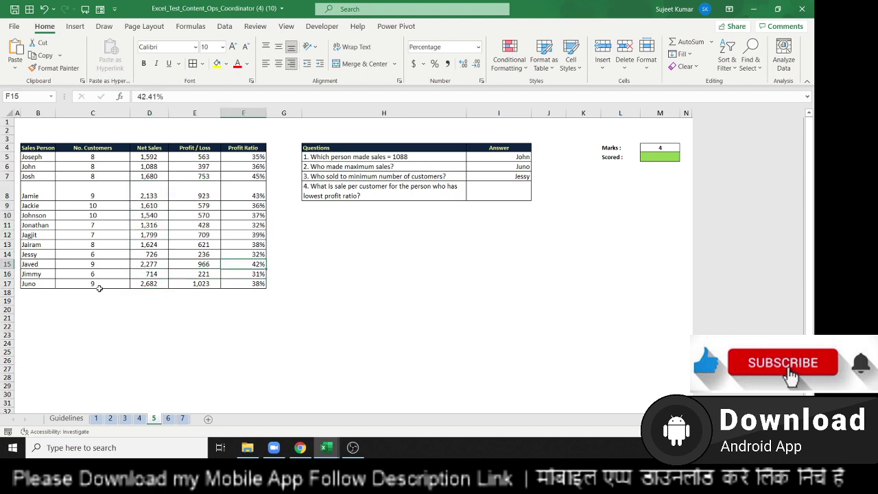
click(512, 176)
double_click(512, 175)
drag(505, 197, 467, 176)
key(ctrl+c)
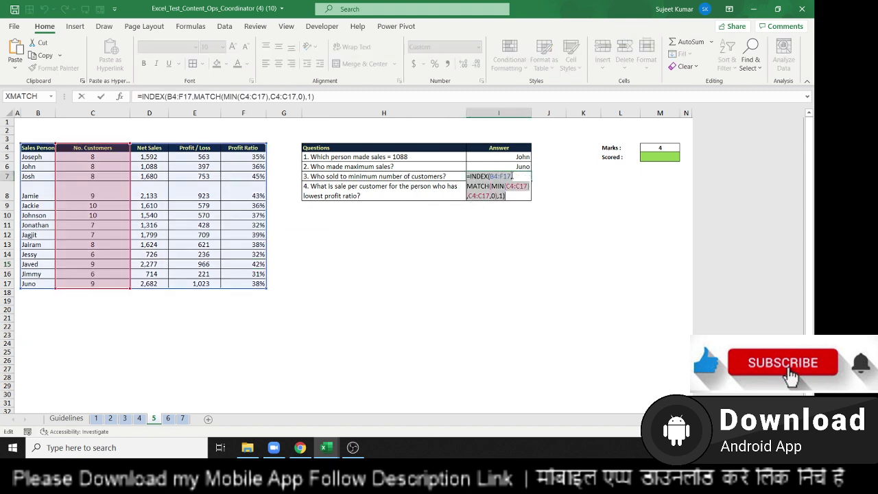
- Paste the question 3 INDEX/MATCH formula into I8, removing the doubled equals sign
key(Escape)
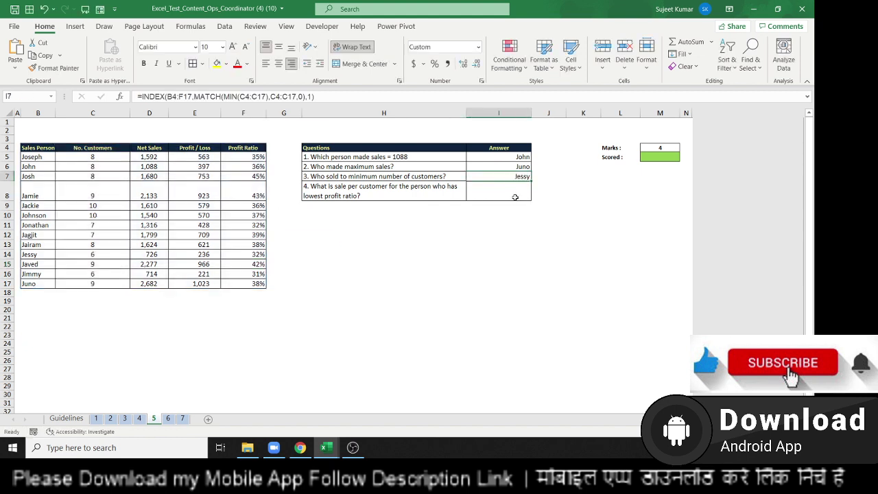
click(515, 196)
text(=)
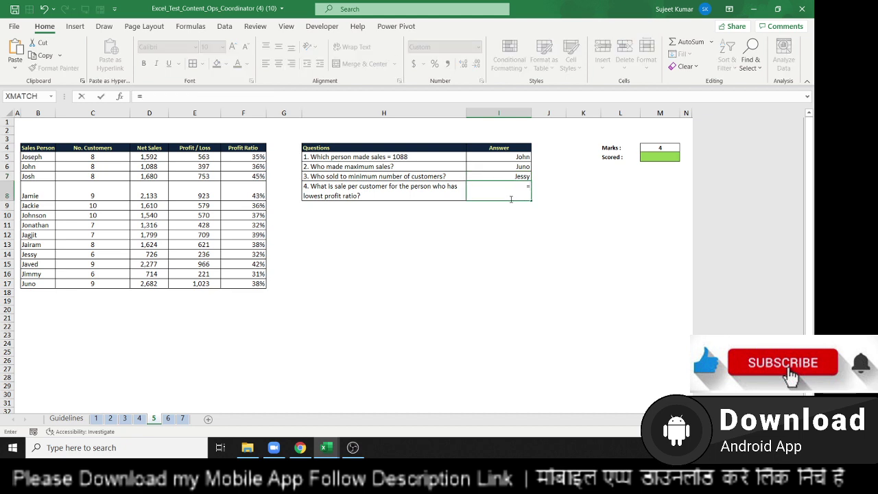
key(ctrl+v)
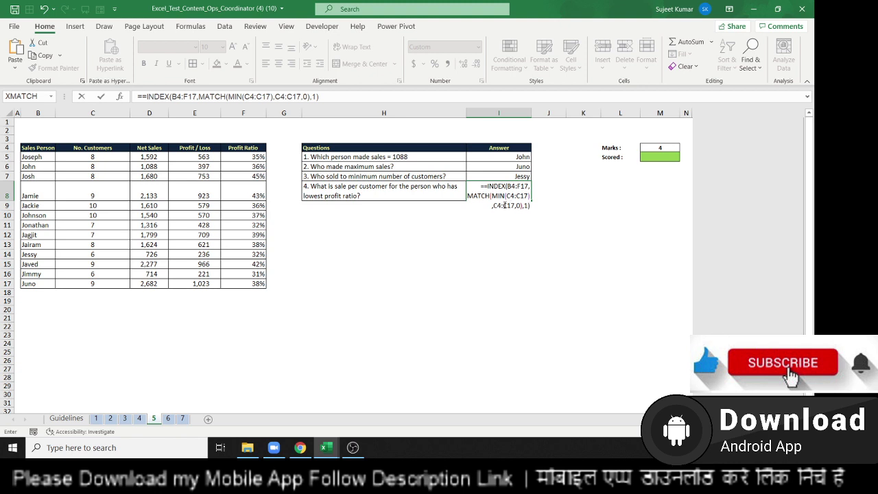
click(525, 198)
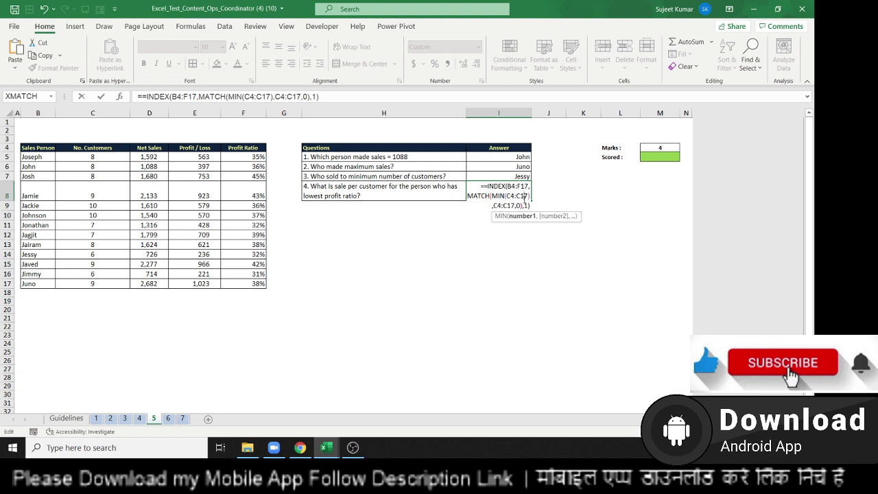
click(489, 186)
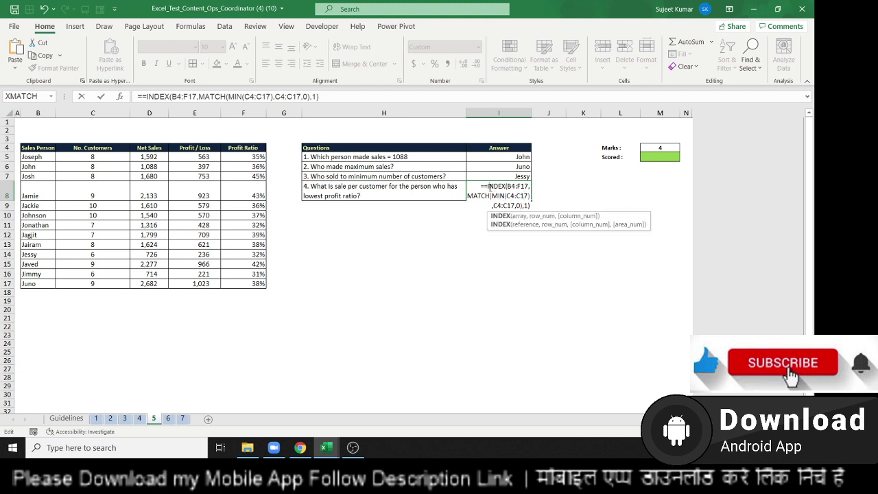
click(486, 186)
key(BackSpace)
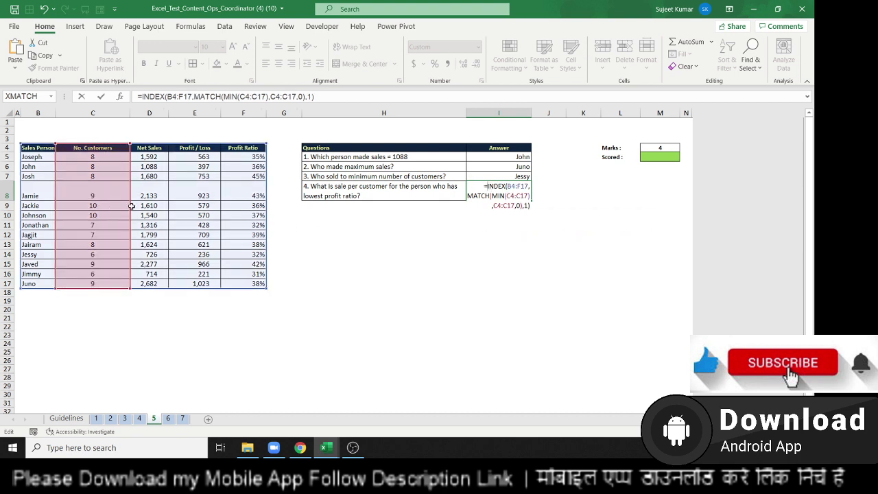
- Point MIN and MATCH at Profit Ratio F4:F17 and return column 3, showing 714
drag(127, 205, 239, 208)
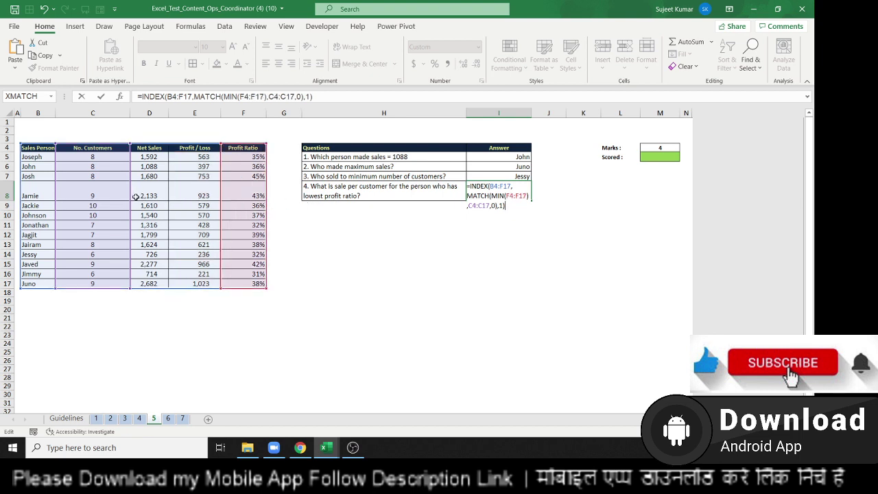
drag(129, 197, 242, 200)
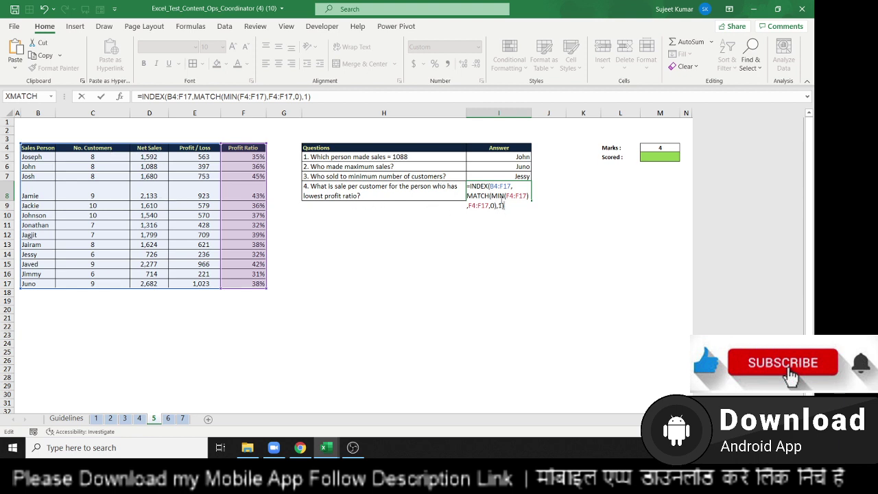
click(501, 204)
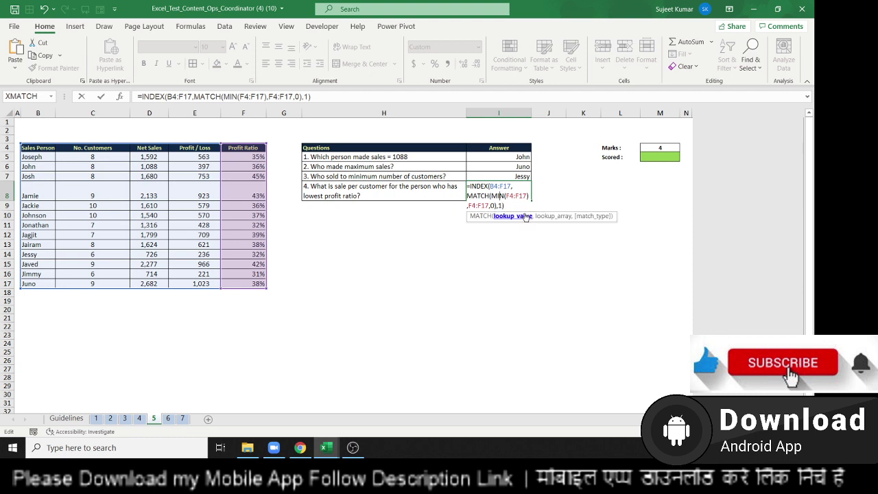
key(Delete)
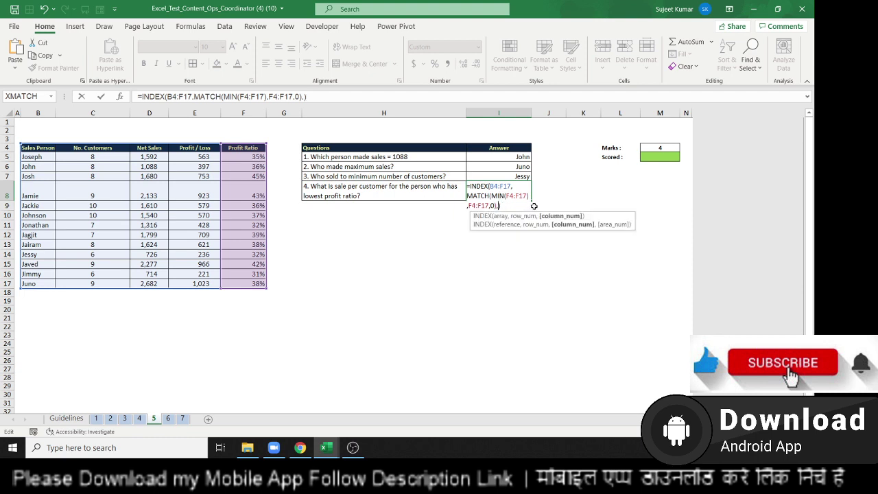
text(3)
key(ctrl+Return)
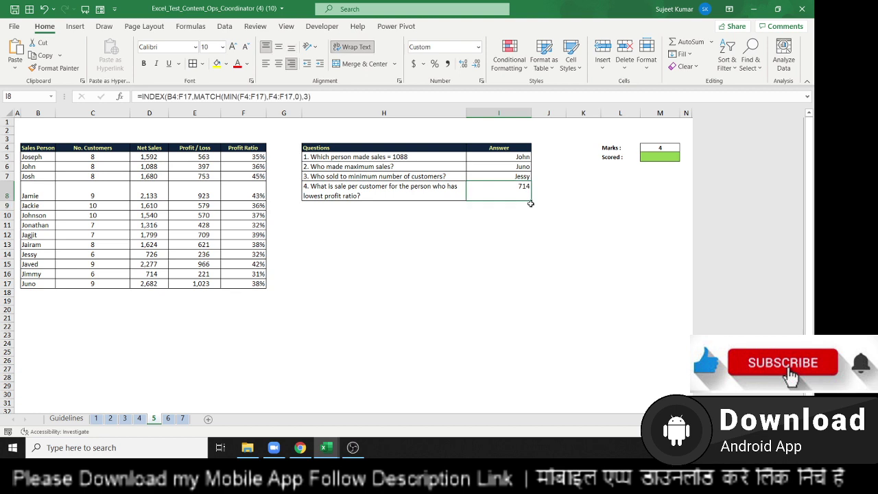
- Divide I8's formula by a second INDEX/MATCH copy returning column 2, giving 119 per customer
drag(317, 96, 138, 97)
key(ctrl+c)
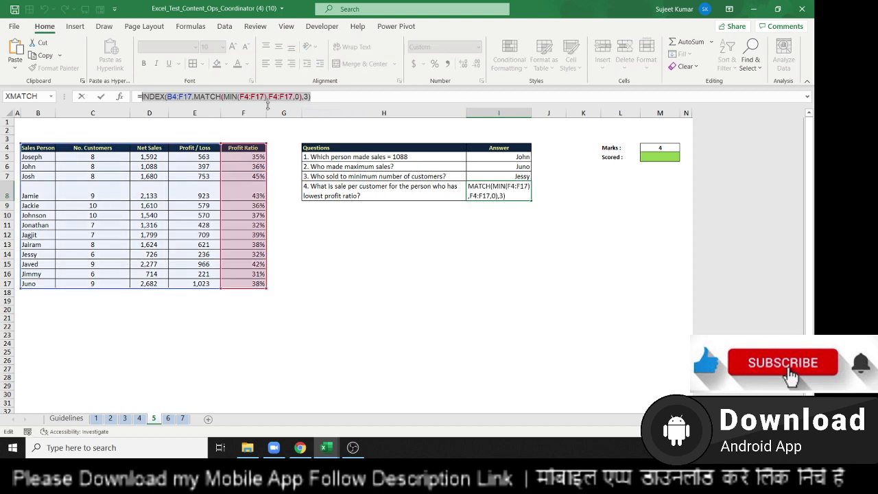
click(329, 97)
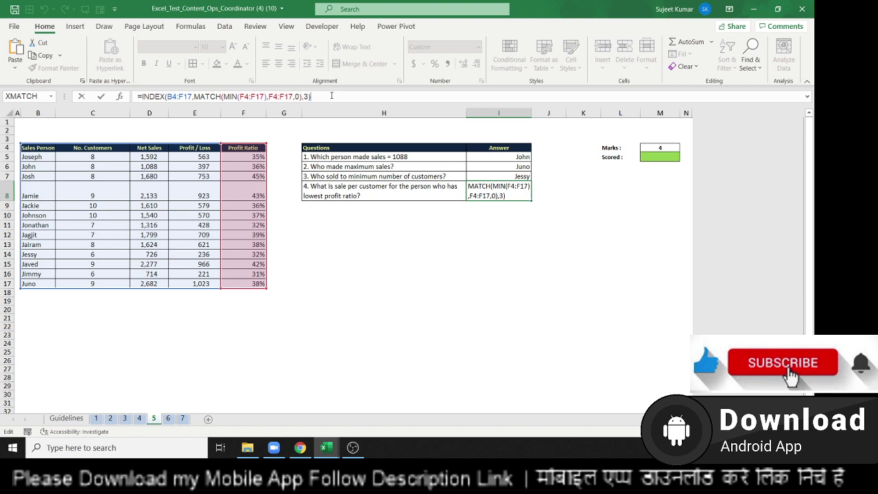
text(/)
key(ctrl+v)
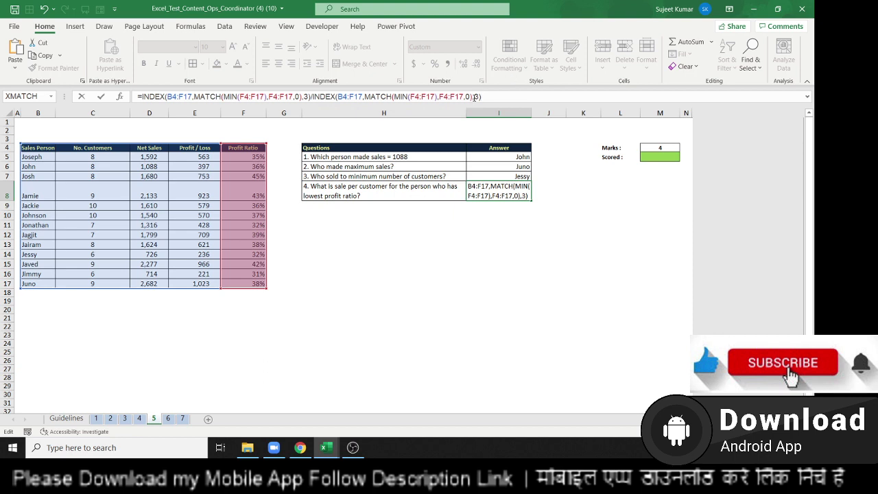
click(475, 96)
text(2)
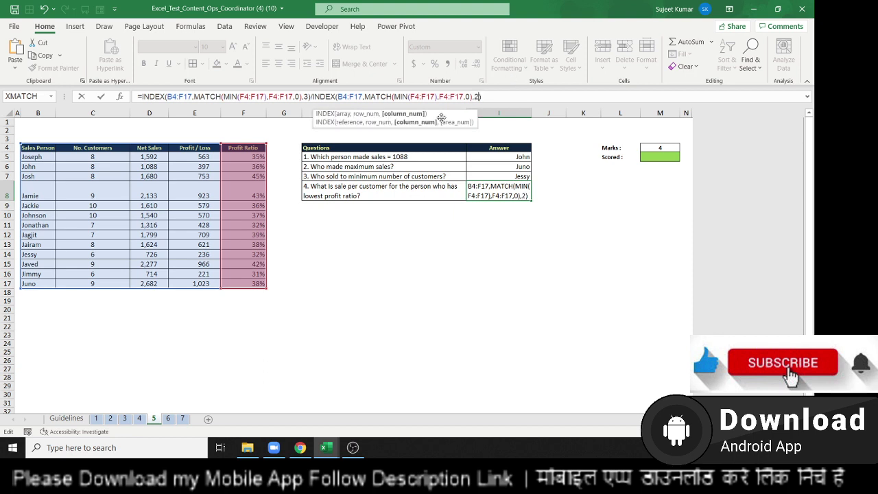
key(Return)
key(Up)
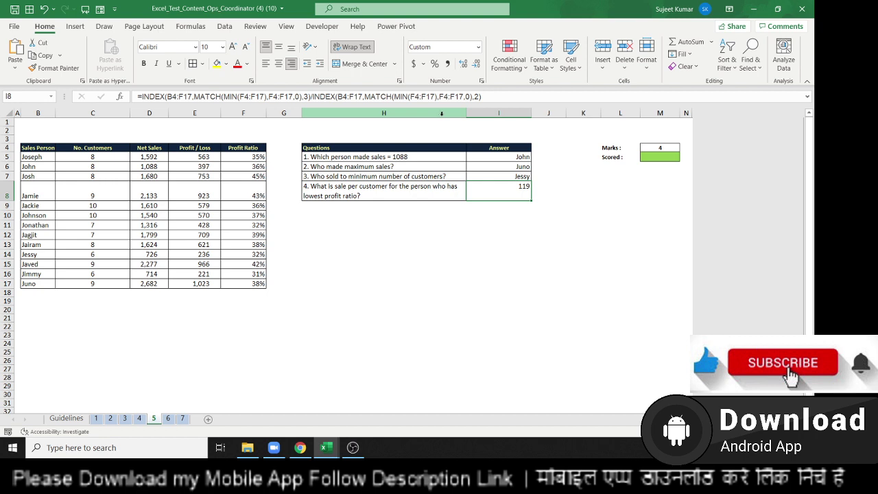
- Review the answer formulas, glance at sheet 6, return to sheet 5, and show the desktop
key(Up)
key(Up)
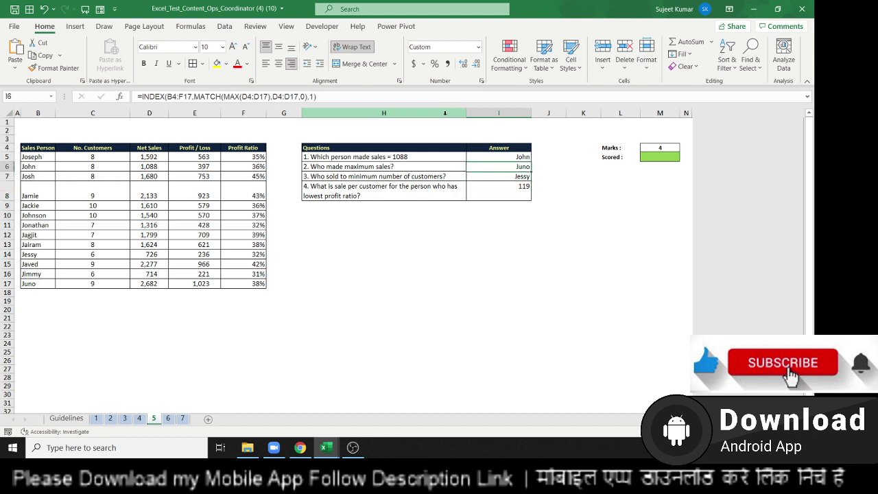
key(Up)
key(Down)
key(Down)
click(498, 191)
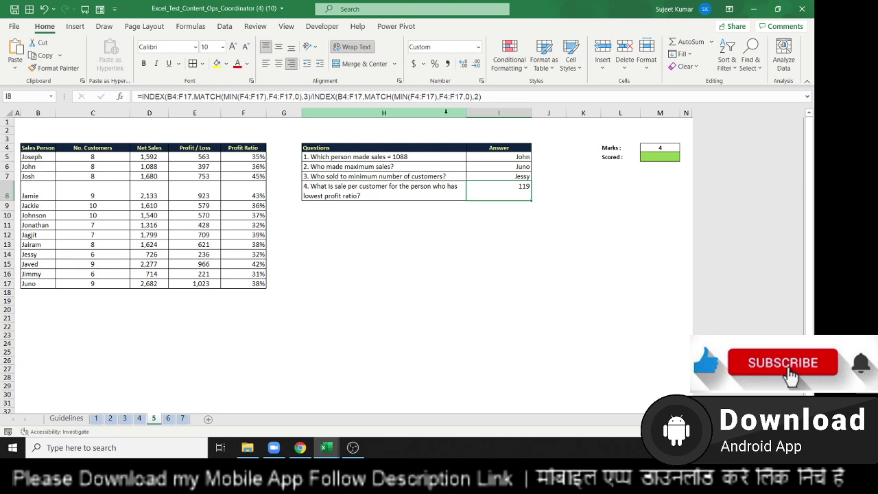
click(168, 418)
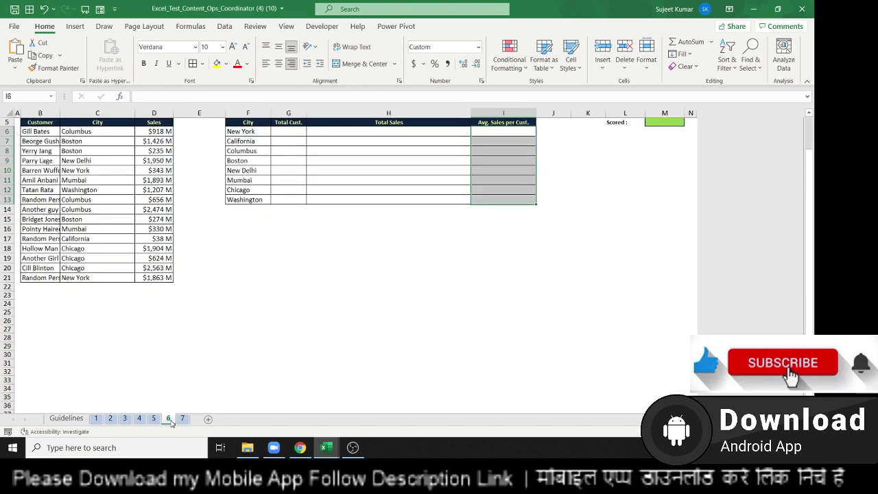
click(153, 419)
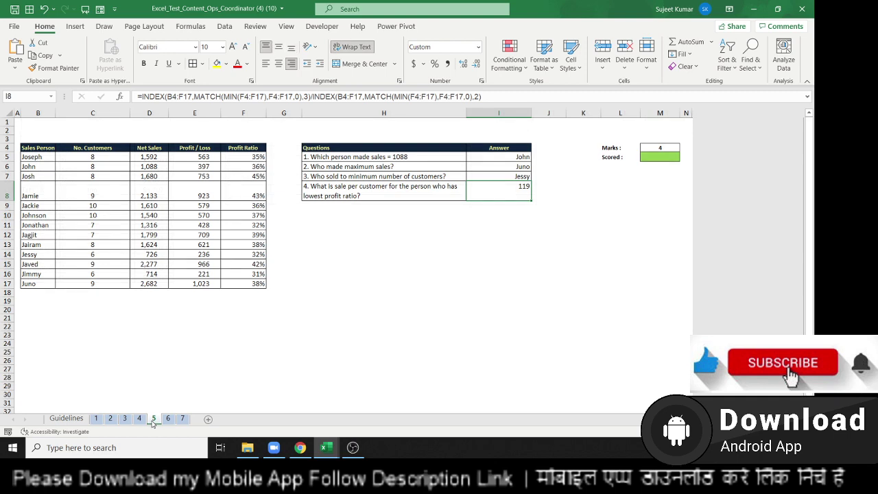
key(super+d)
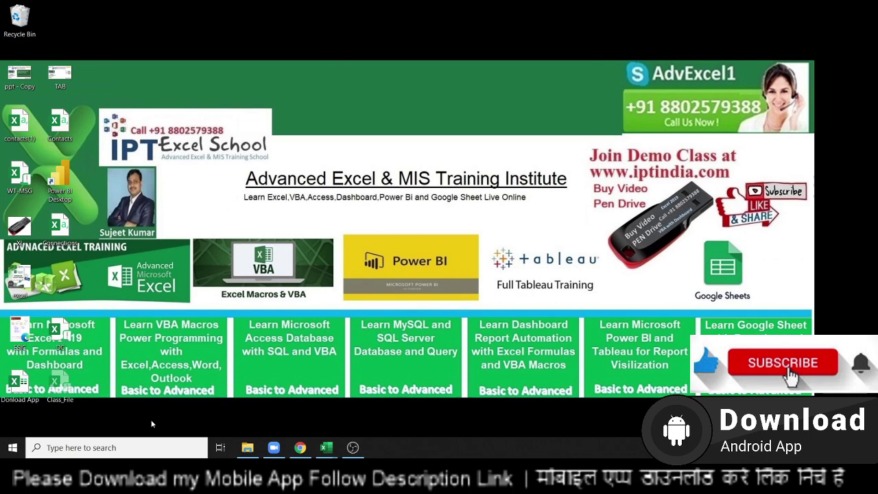
key(alt+Tab)
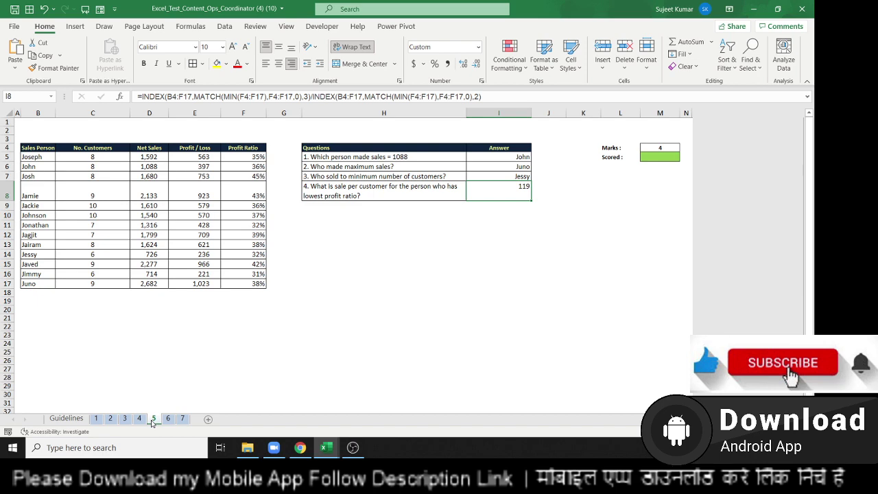
key(alt+Tab)
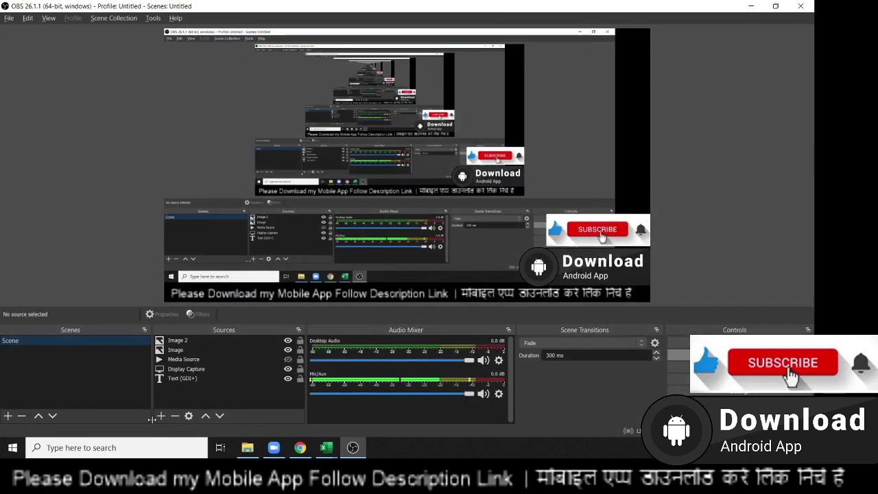
key(super+d)
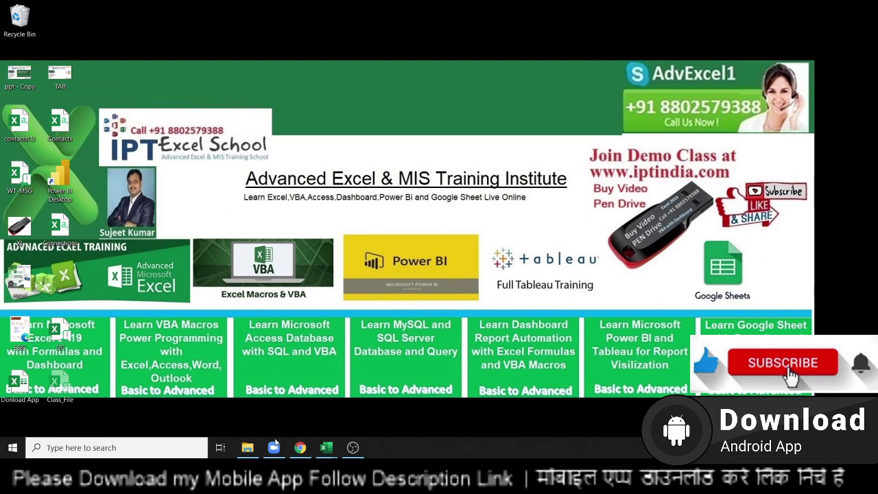
- In Chrome's Google tab, load the EXCEL MIS TRAINING app's Google Play link
click(300, 450)
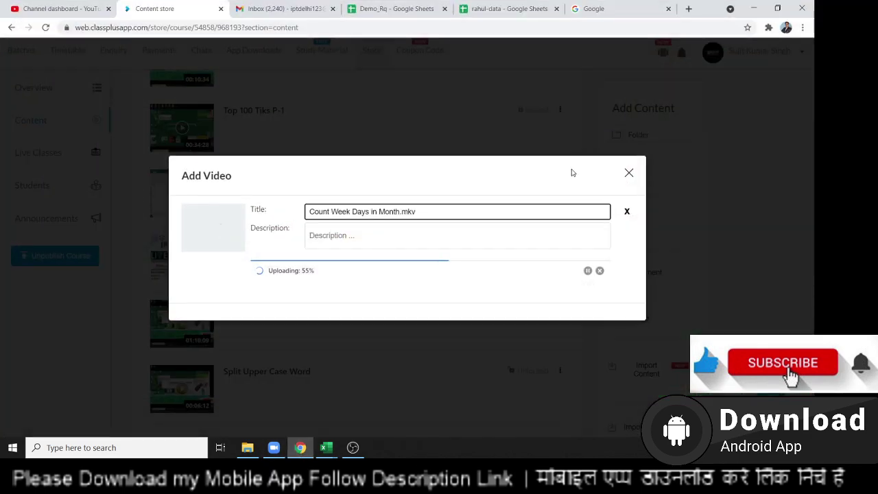
click(632, 9)
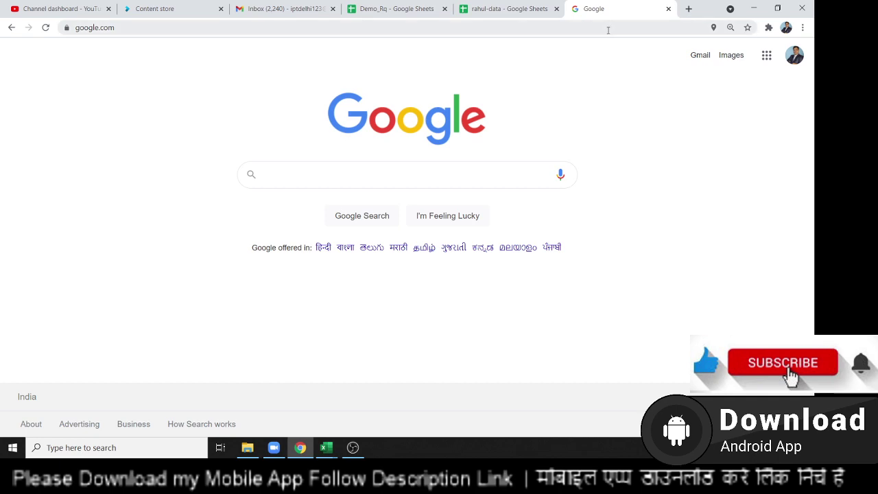
click(608, 30)
text(ap)
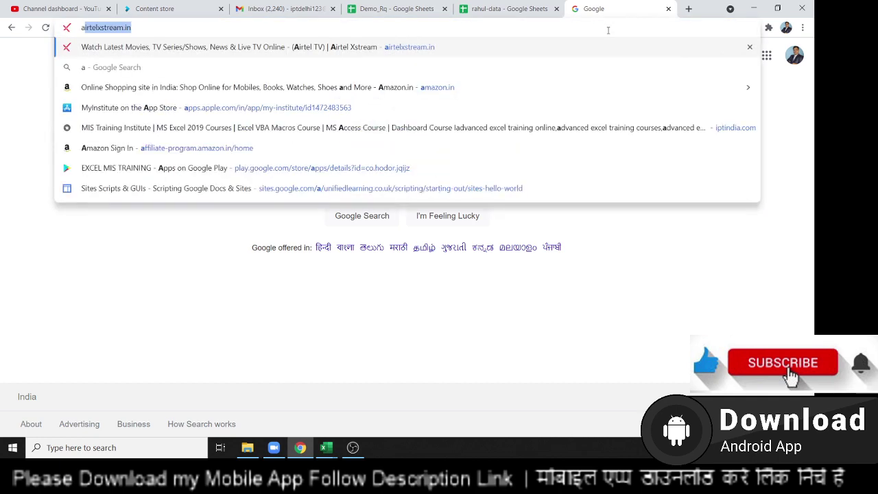
key(BackSpace)
key(BackSpace)
key(BackSpace)
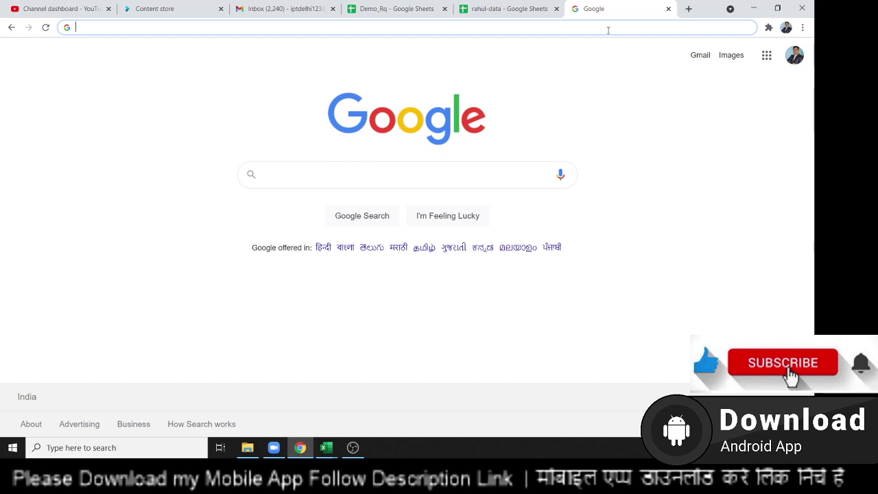
text(exce)
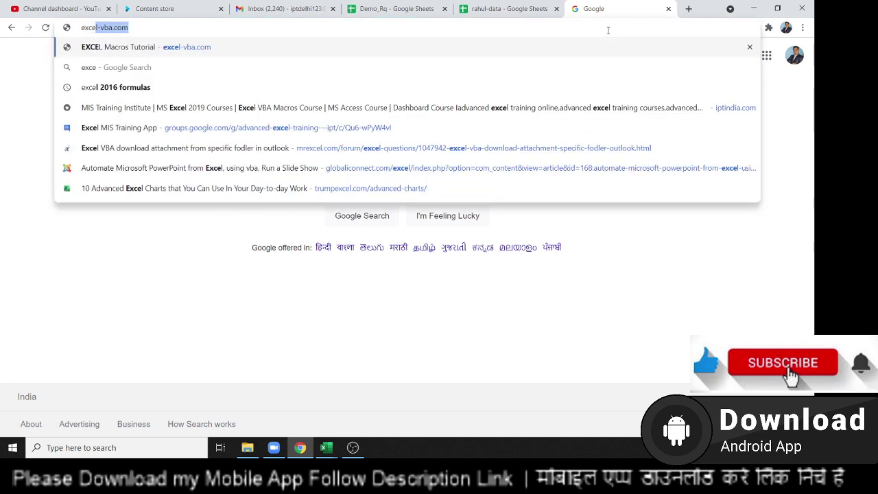
key(Down)
key(Down)
key(Down)
key(Down)
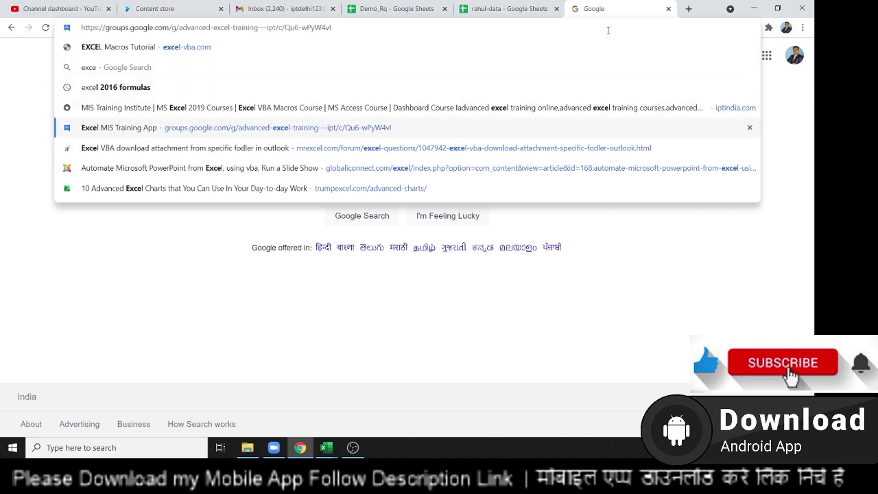
key(ctrl+a)
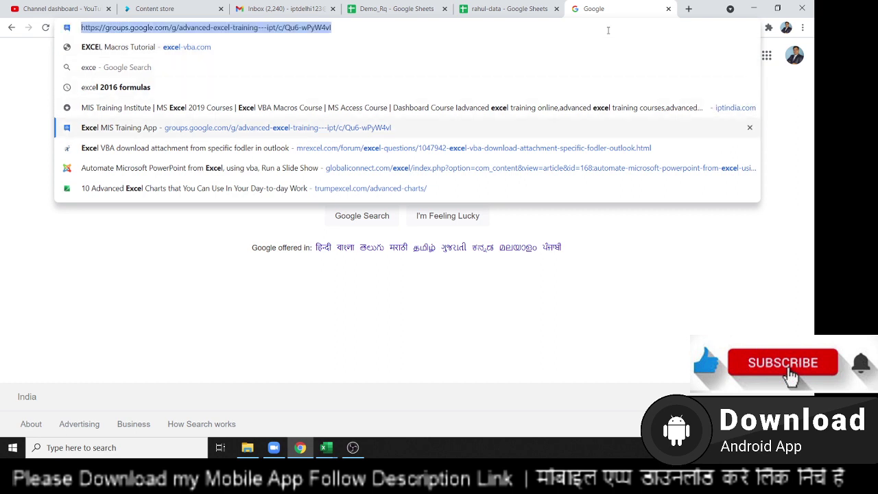
key(ctrl+v)
key(Return)
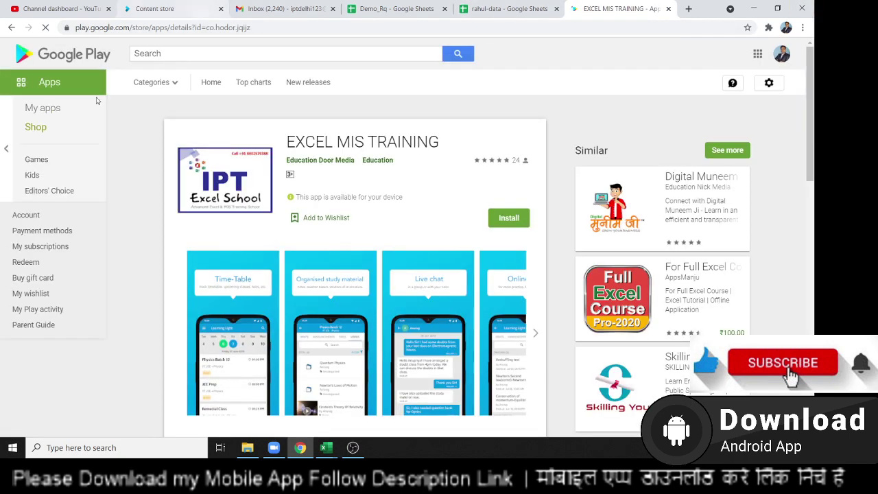
- Briefly select the EXCEL title word, then minimise Chrome to the desktop
double_click(304, 141)
click(304, 142)
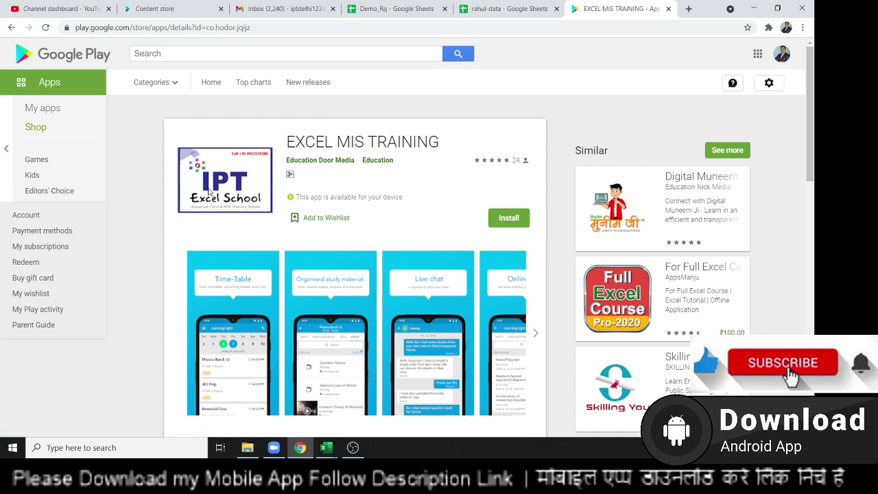
key(super+d)
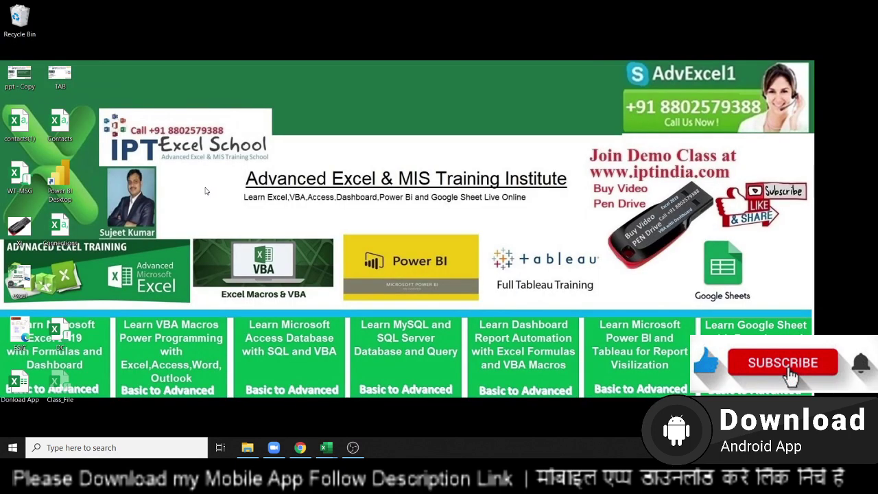